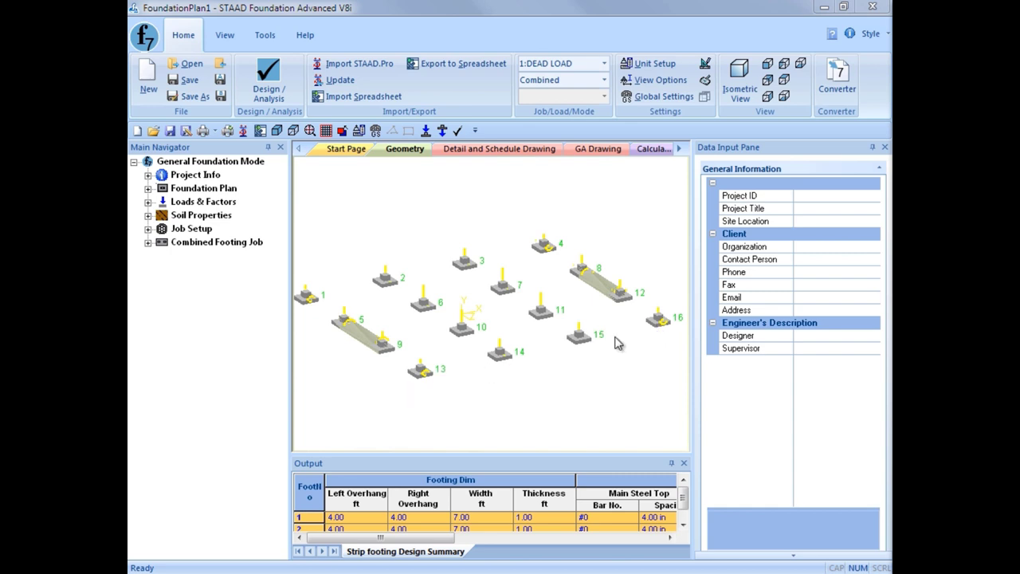
- Select supports 13, 14, 15 and 16 in the foundation plan and start a new job for them
click(421, 371)
ctrl+click(501, 354)
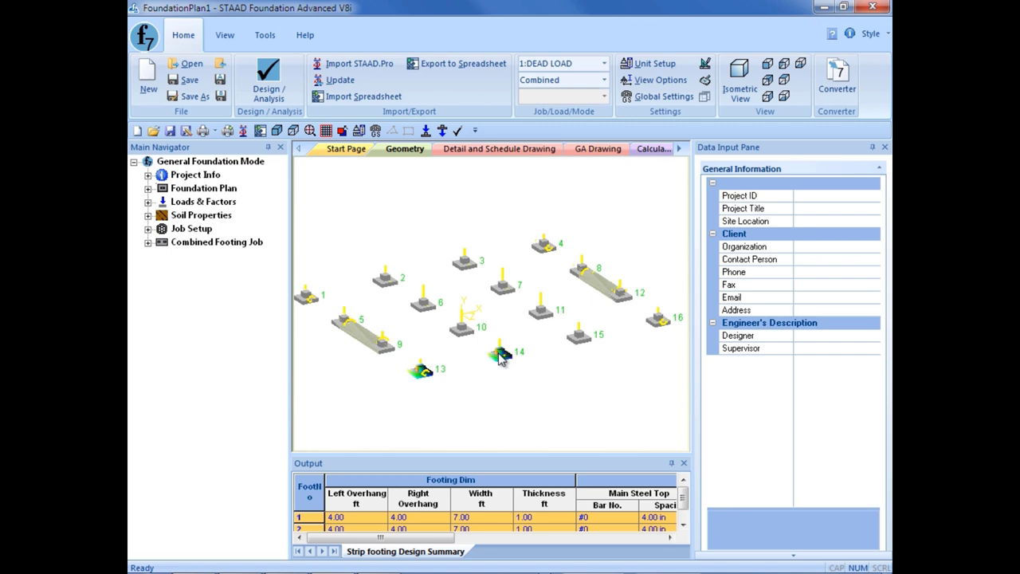
ctrl+click(581, 336)
ctrl+click(654, 323)
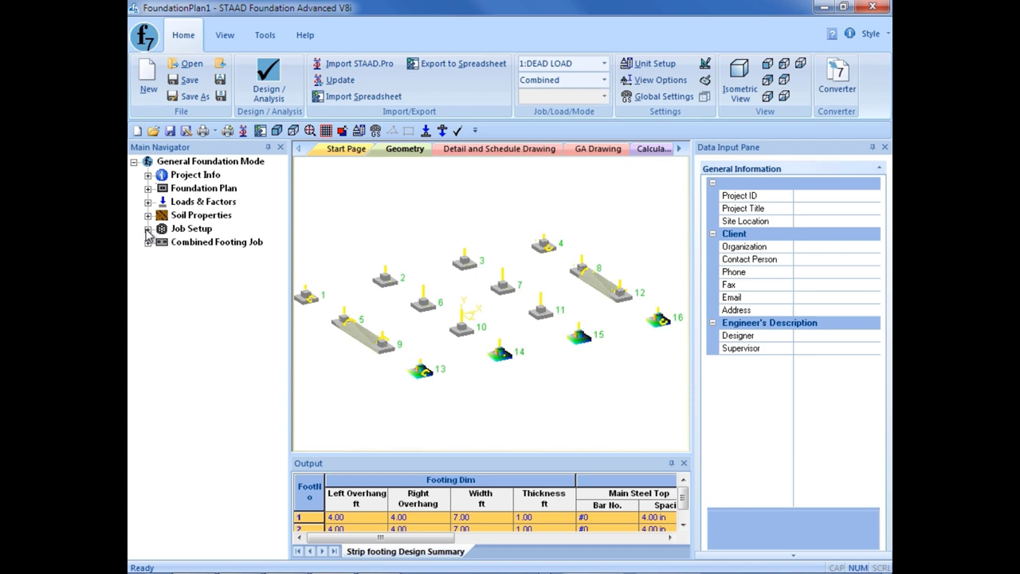
click(147, 228)
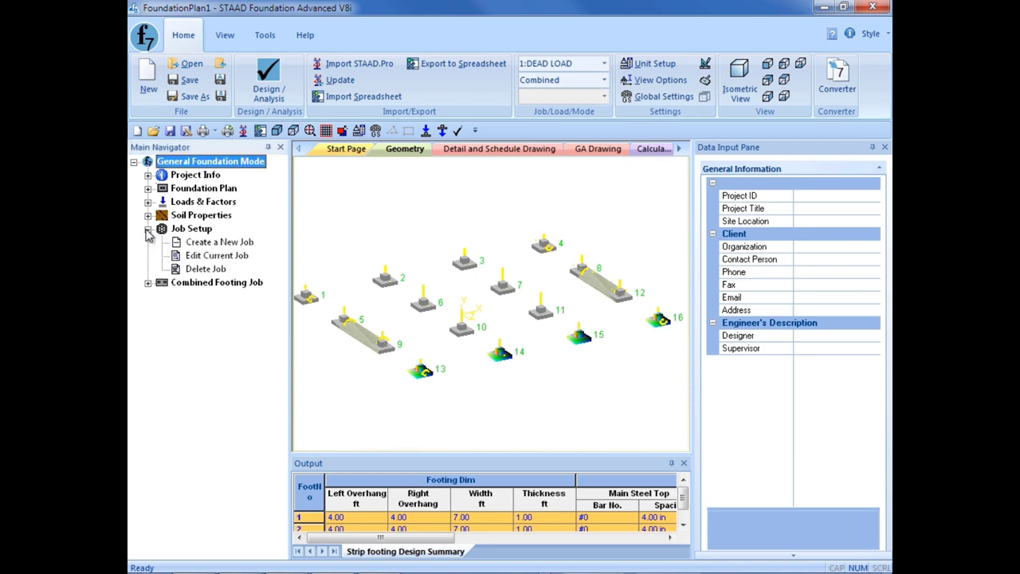
click(191, 242)
- Name the new job PileCap, with job type Pile Cap and code version ACI 318-11
click(827, 196)
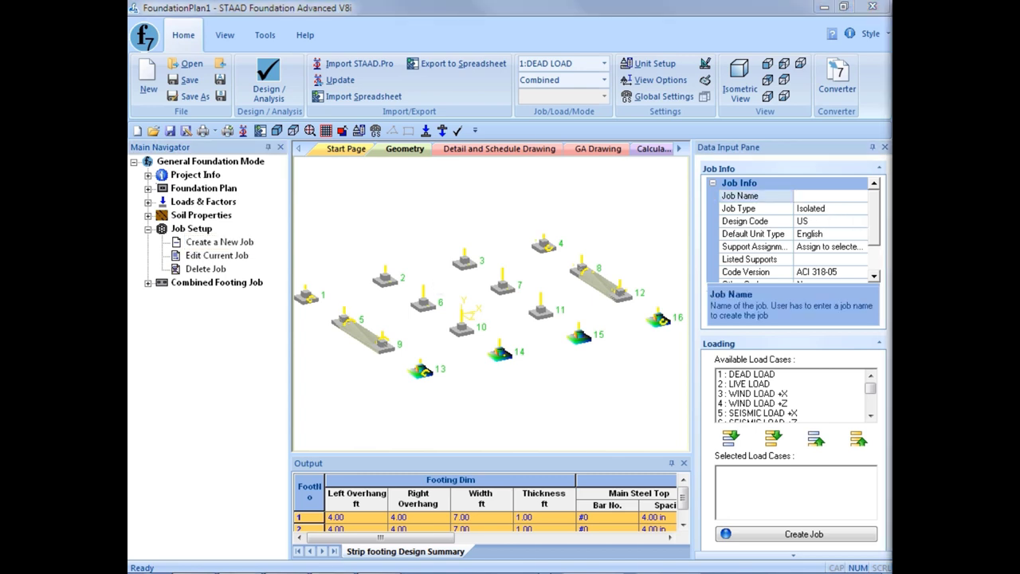
click(814, 195)
text(PileCap)
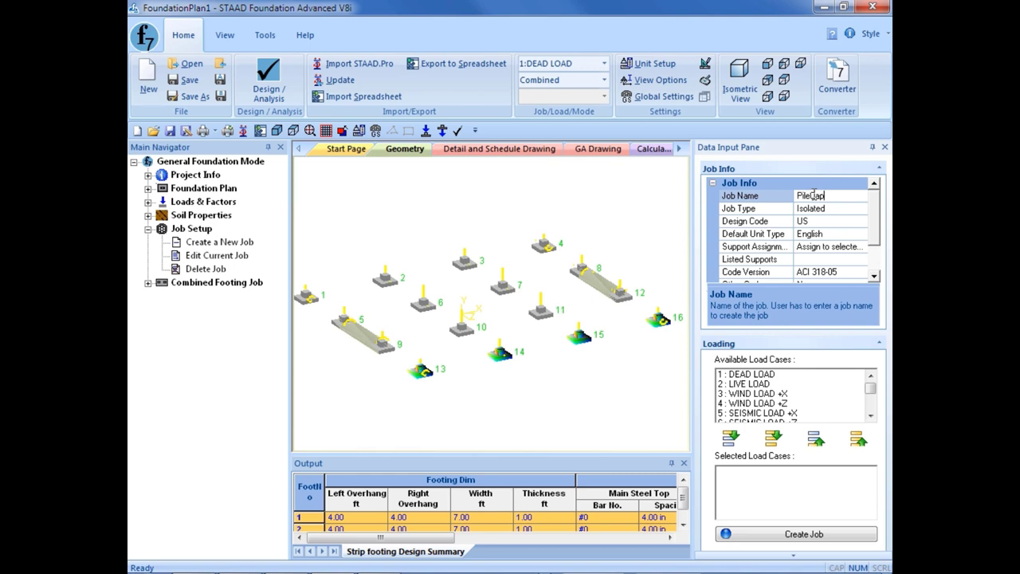
click(809, 209)
click(861, 209)
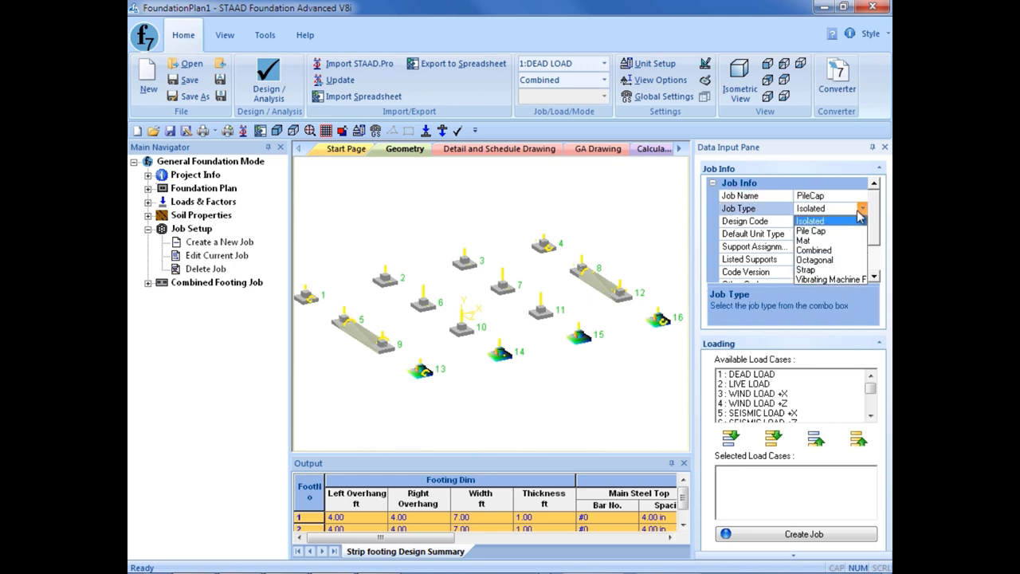
click(813, 232)
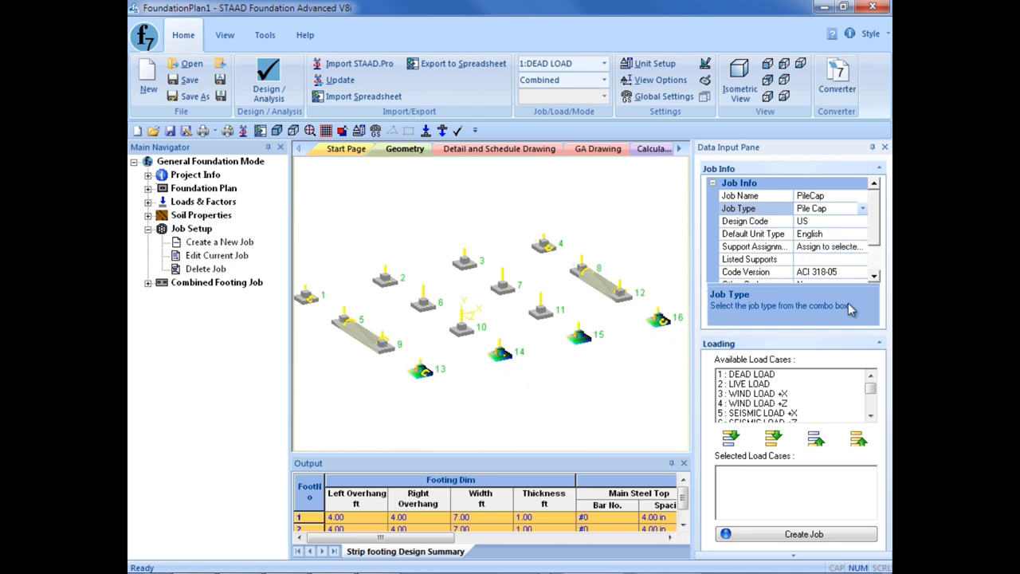
scroll(875, 235, down, 2)
click(863, 235)
click(839, 266)
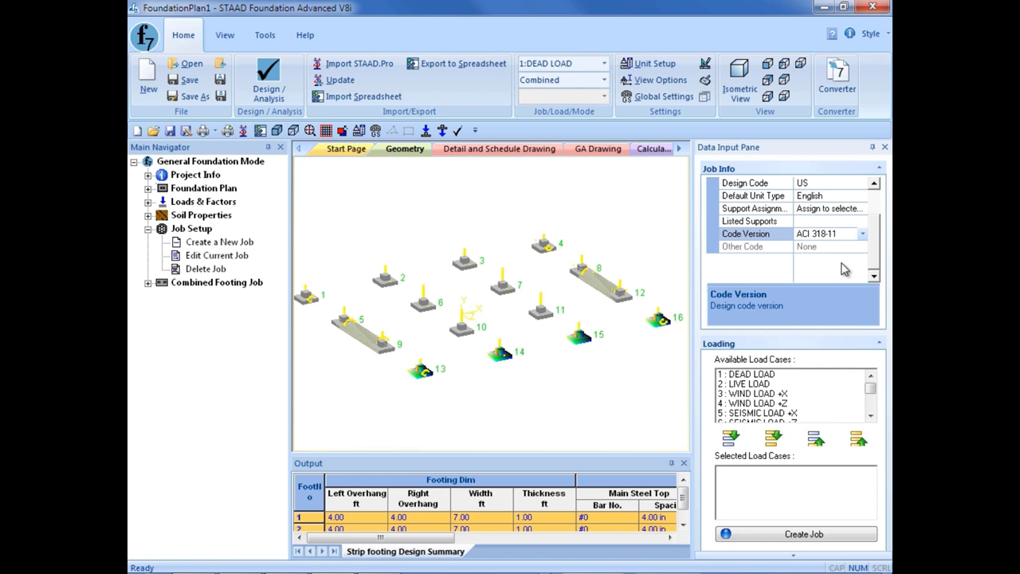
- Include all available load cases in the PileCap job, review the selected list and create the job
click(774, 441)
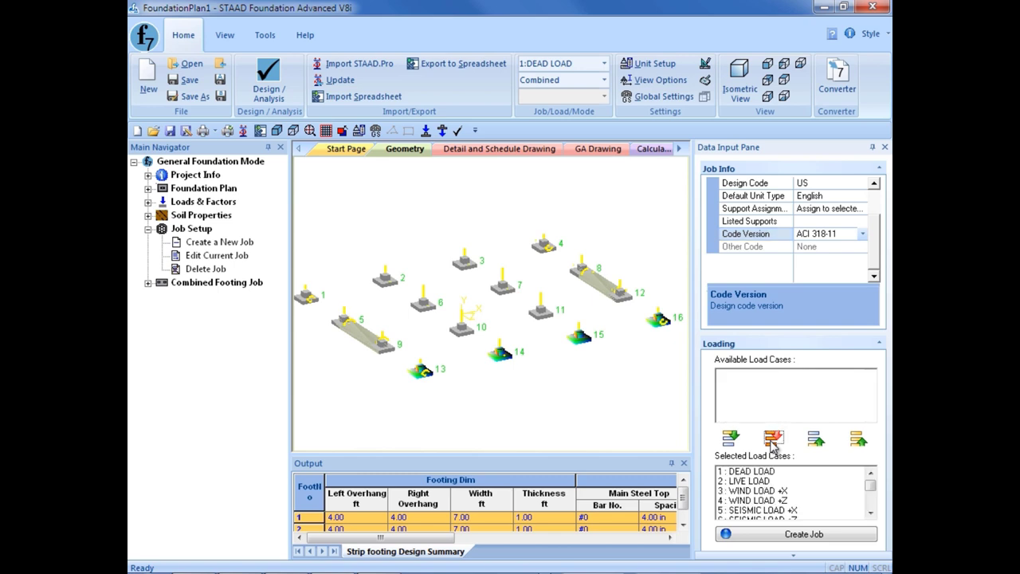
scroll(875, 504, down, 1)
scroll(875, 504, down, 3)
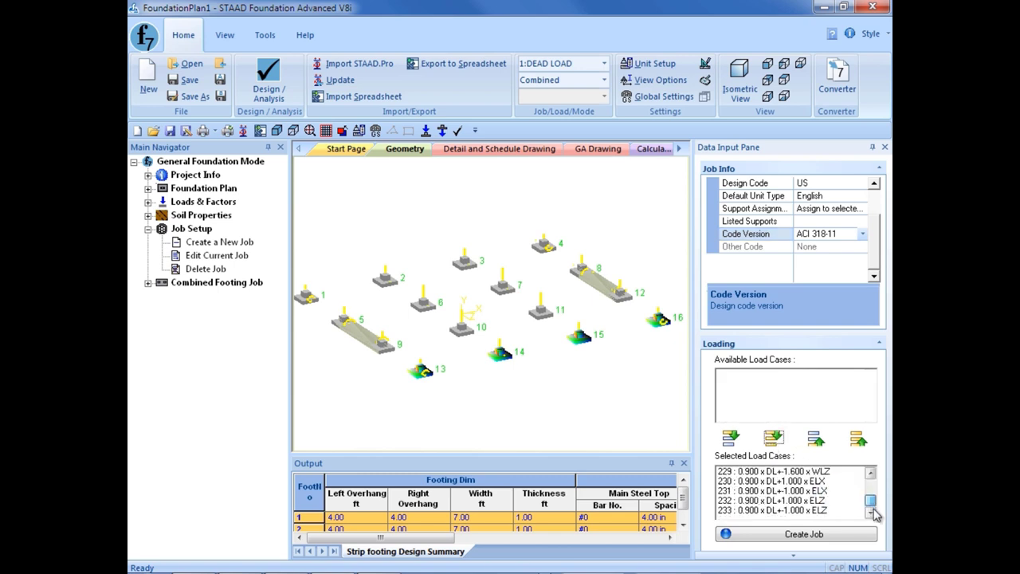
scroll(872, 491, up, 5)
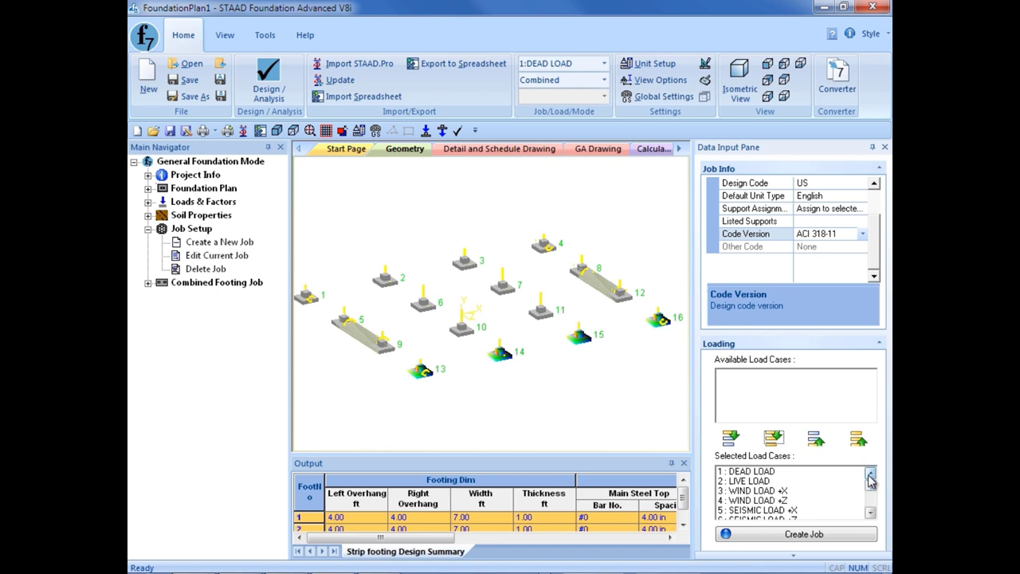
click(804, 537)
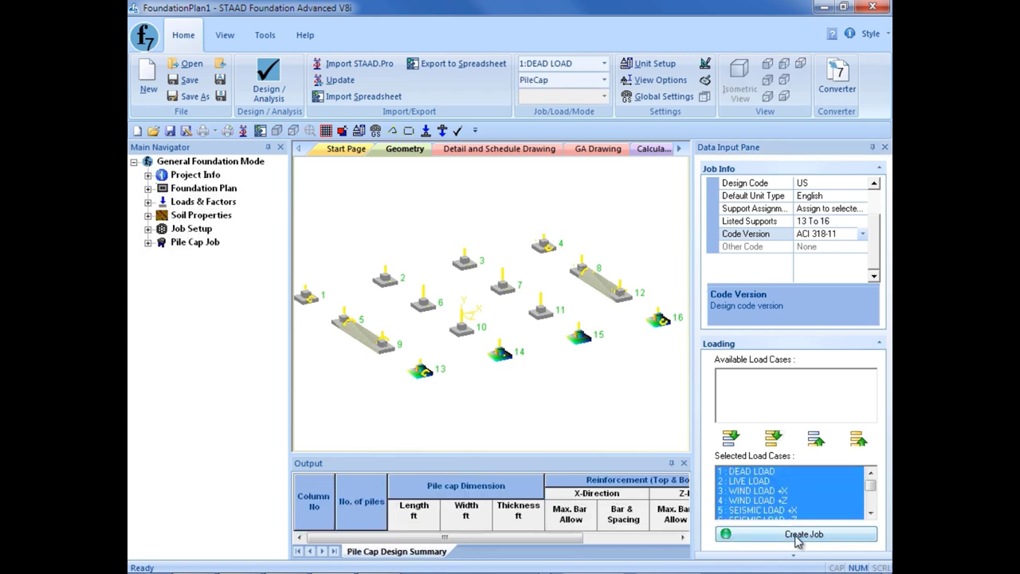
- In the pile cap design parameters, set the unit weight of concrete to 150 lb/ft3 and the minimum bar spacing to 4 in
click(148, 243)
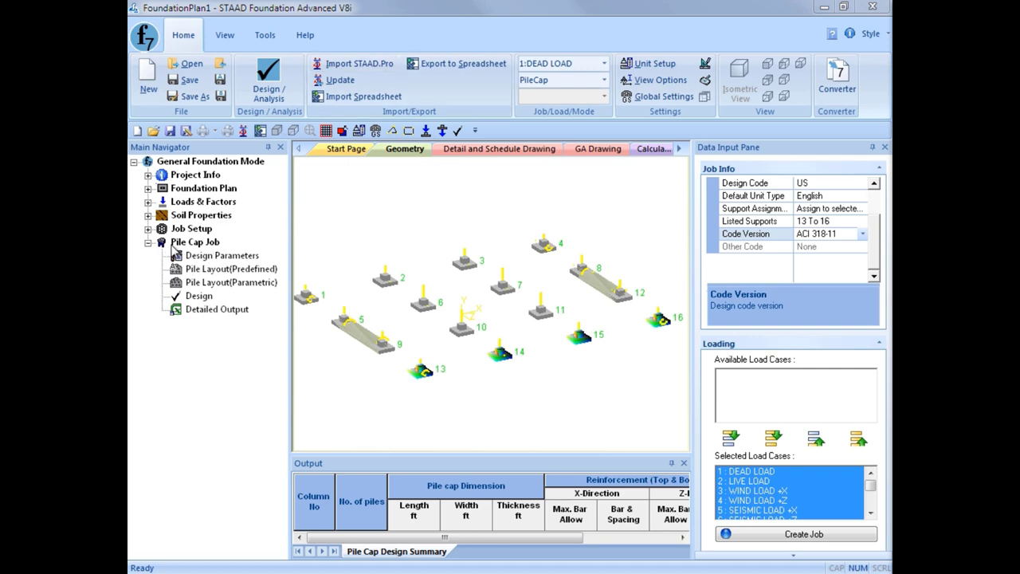
click(213, 255)
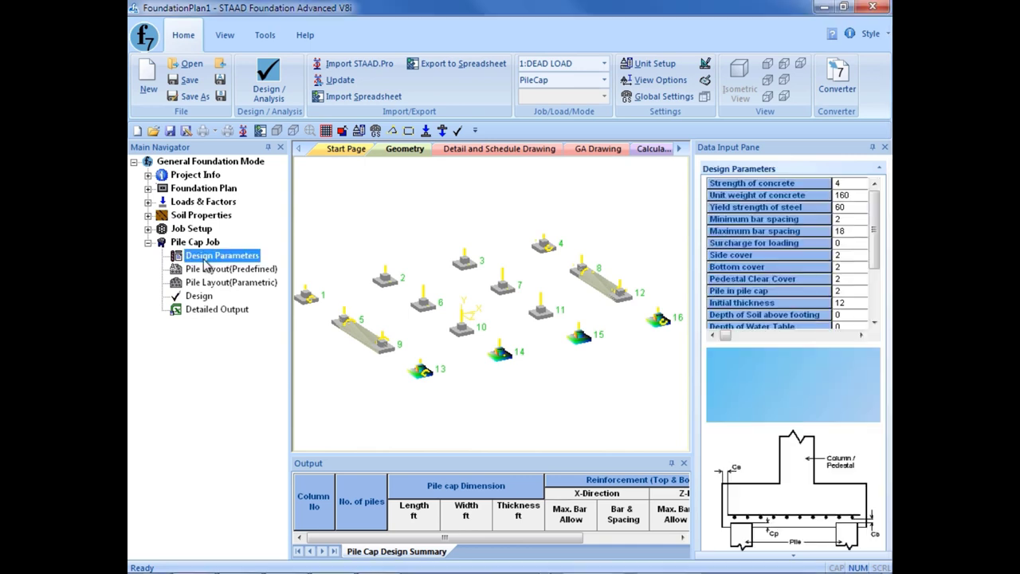
drag(694, 256, 615, 259)
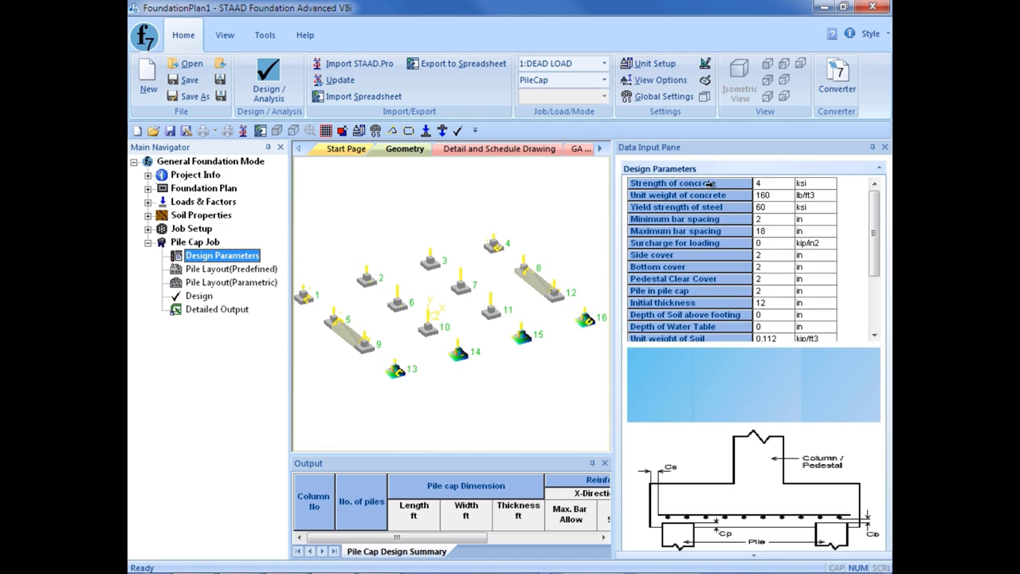
click(778, 201)
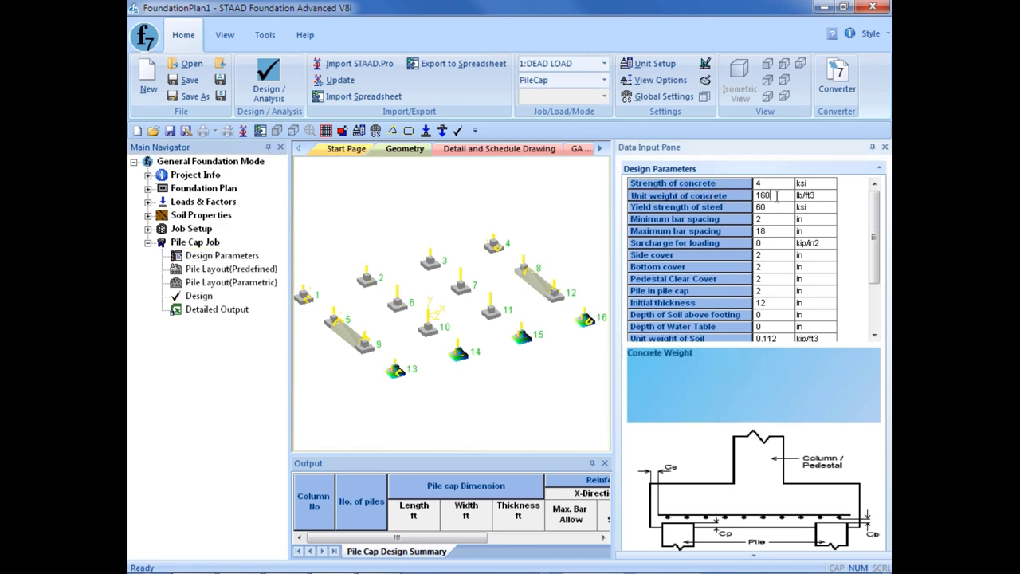
text(150)
click(773, 221)
text(4)
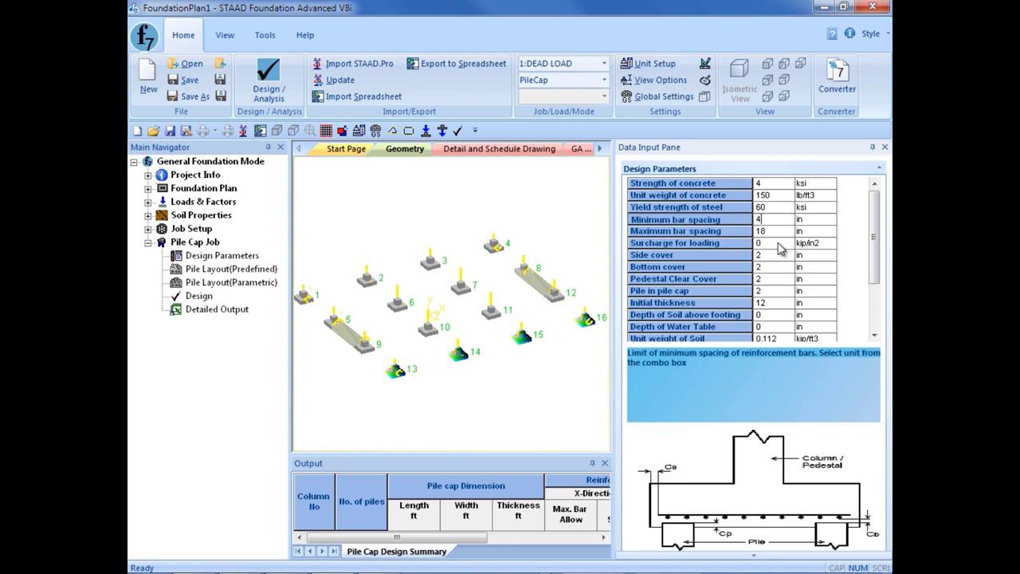
- Set the pile cap's bottom cover to 3 in and the pile in pile cap embedment to 6 in
click(777, 246)
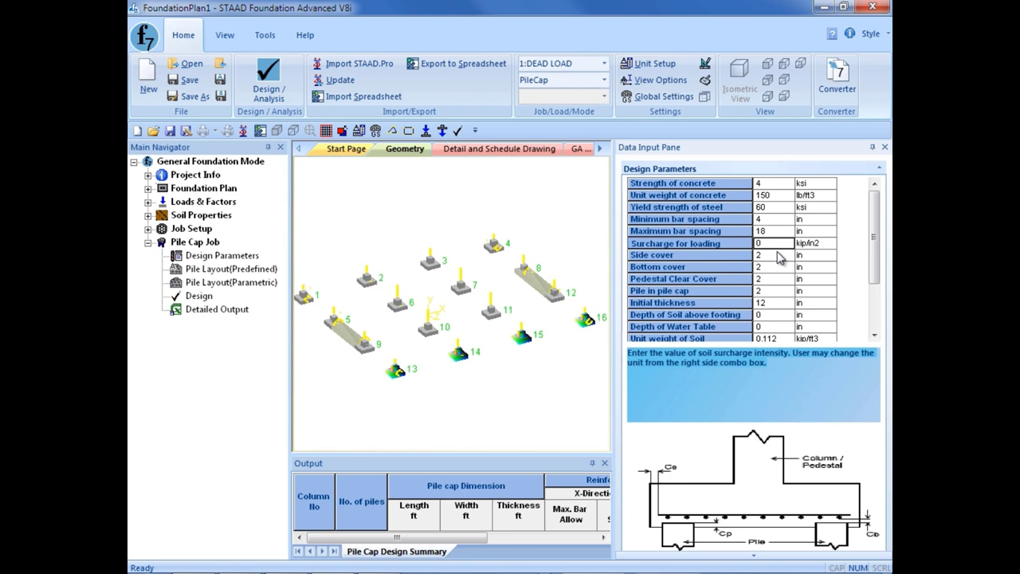
click(773, 270)
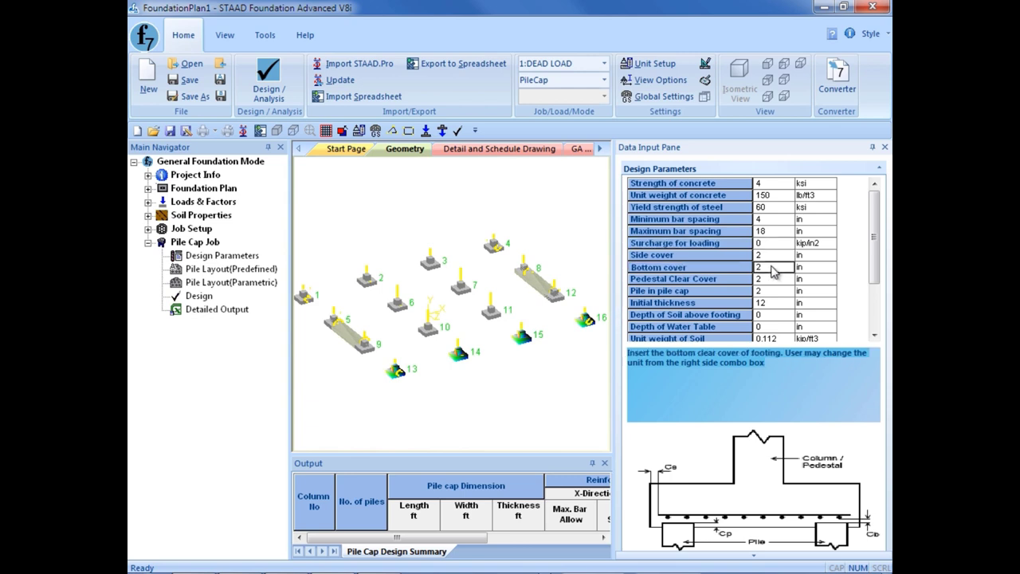
text(3)
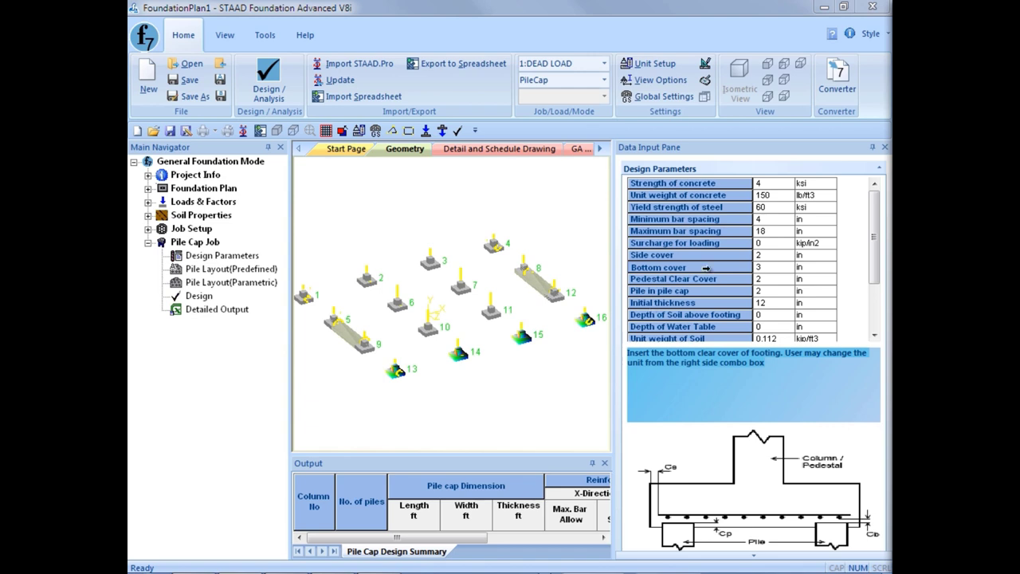
click(782, 306)
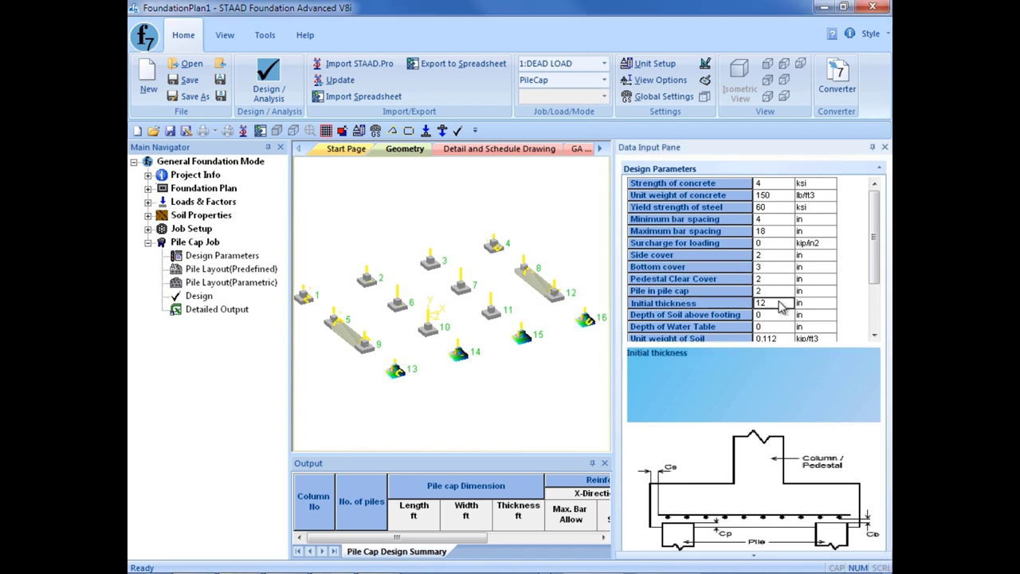
click(780, 293)
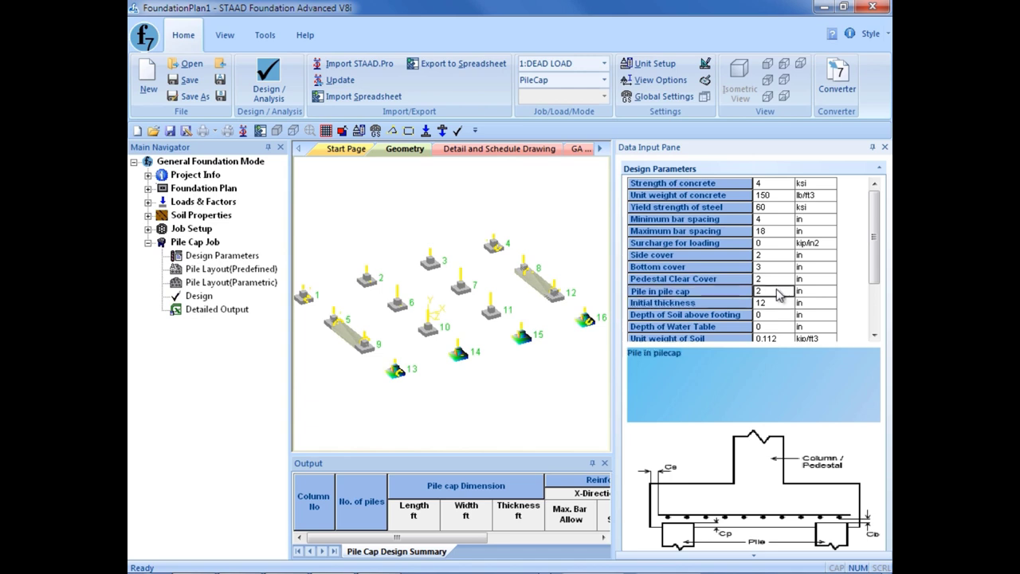
text(6)
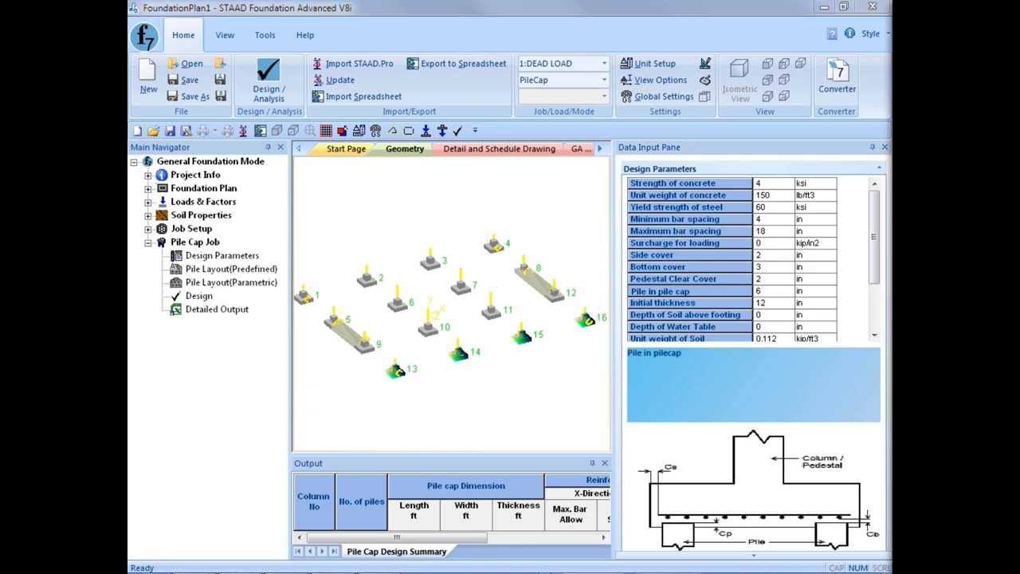
- Set the depth of soil above the footing to 24 in and the depth of the water table to 120 in
click(784, 316)
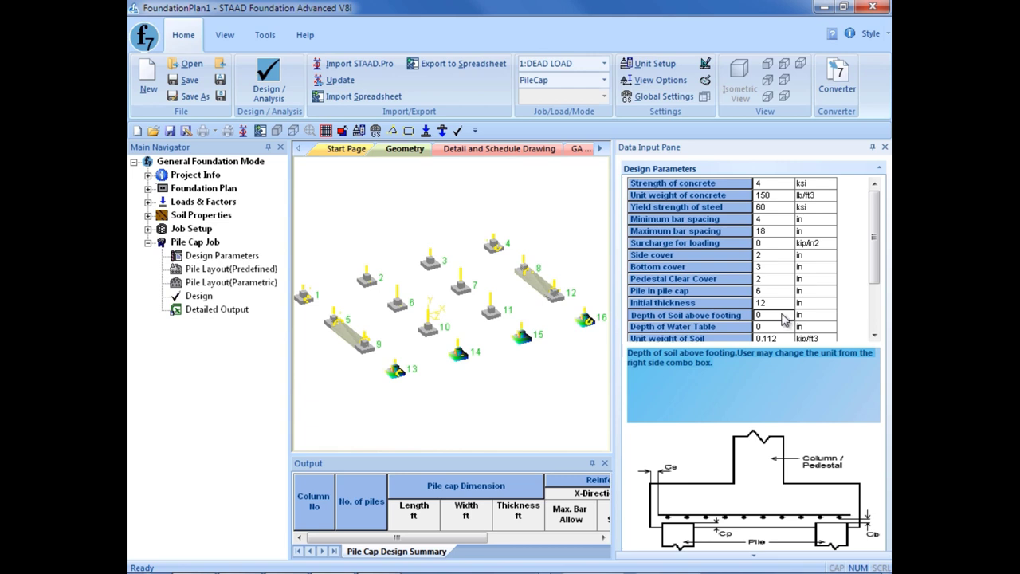
scroll(784, 318, down, 2)
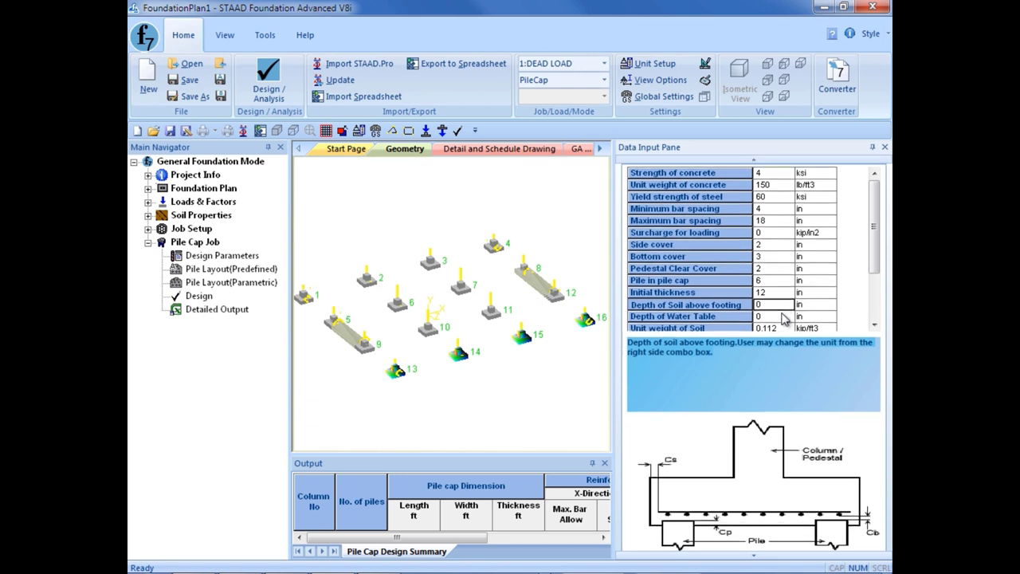
scroll(876, 276, down, 1)
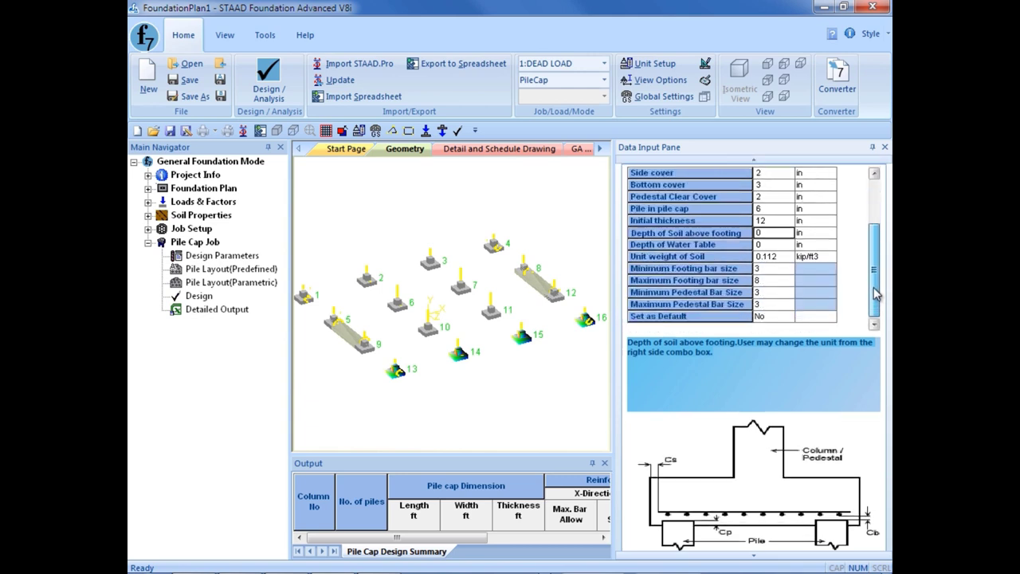
text(24)
click(770, 245)
text(120)
- Set the unit weight of soil to 110 lb/ft3
click(786, 256)
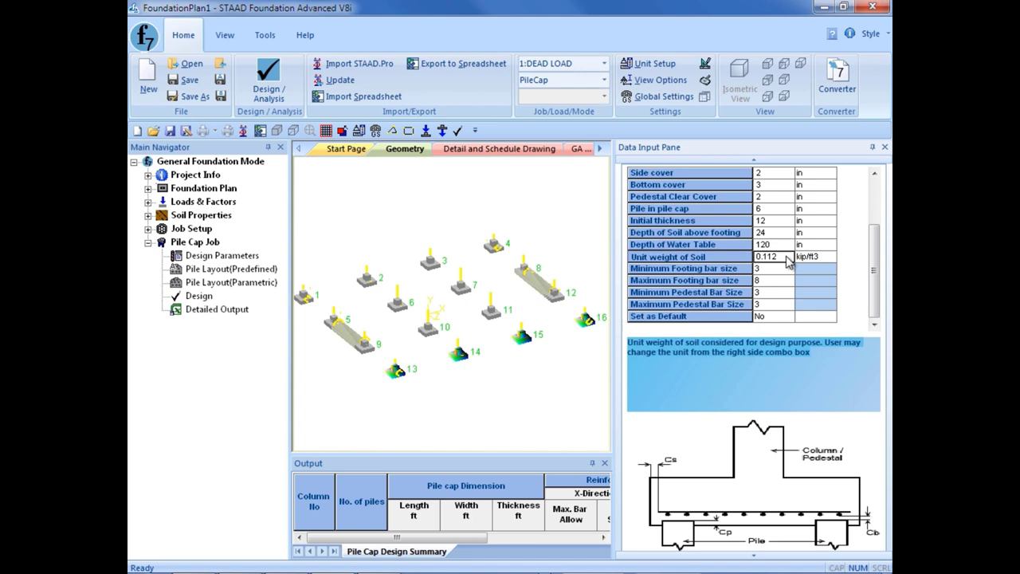
key(BackSpace)
key(BackSpace)
key(BackSpace)
key(BackSpace)
key(BackSpace)
text(110)
click(827, 258)
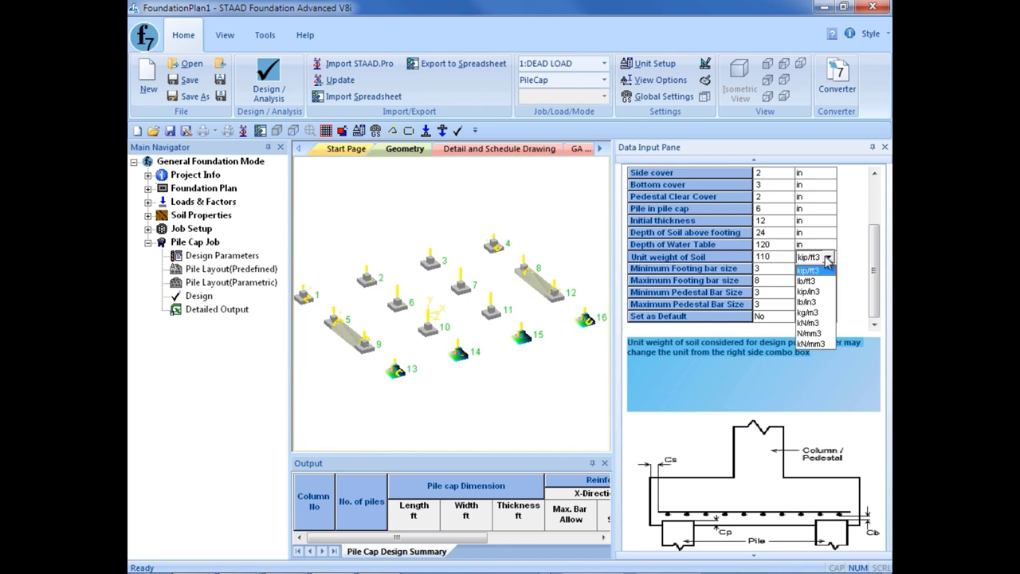
click(819, 282)
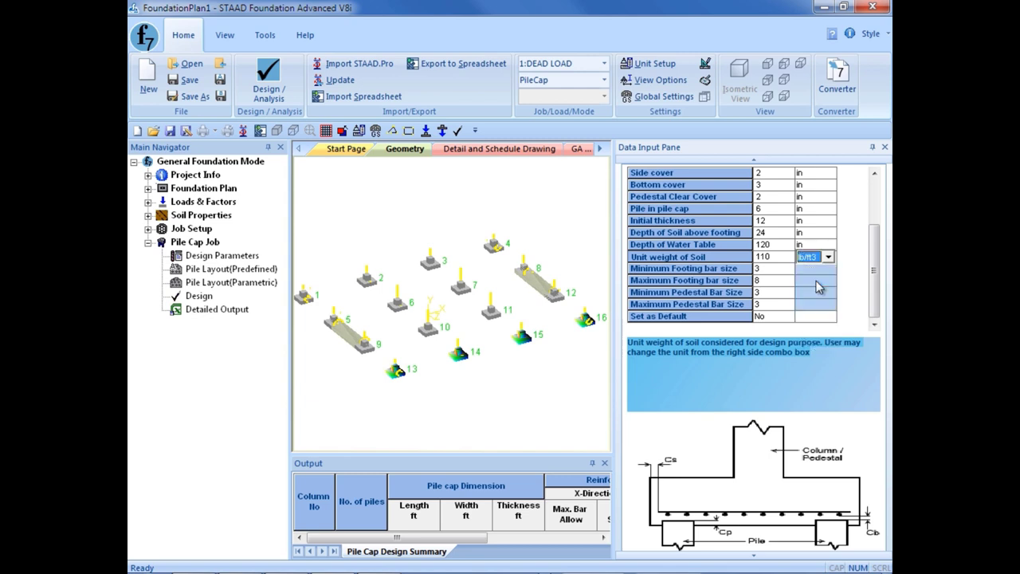
- Set the minimum footing bar size to 4 and the maximum footing bar size to 9
click(771, 270)
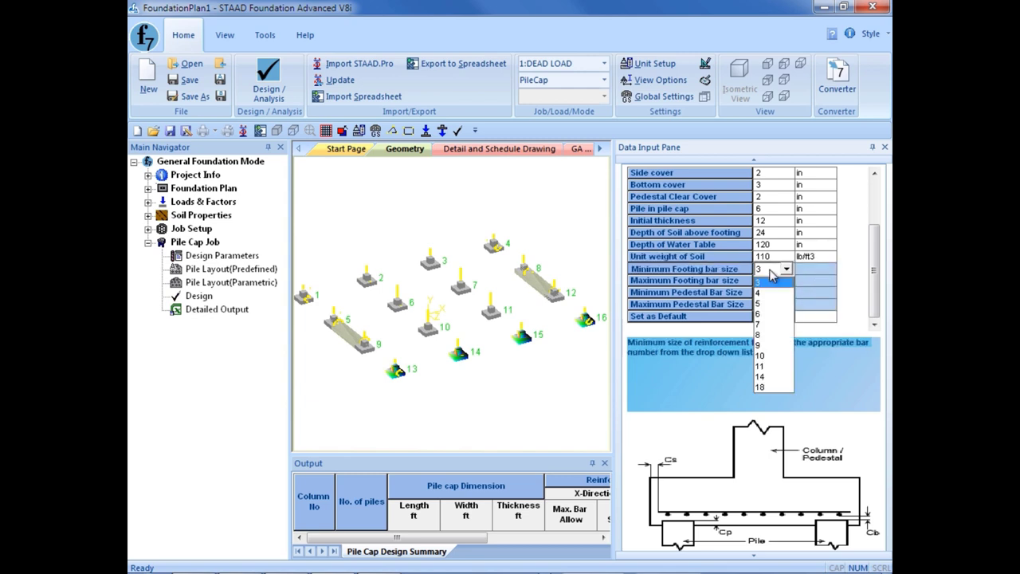
click(770, 285)
click(786, 281)
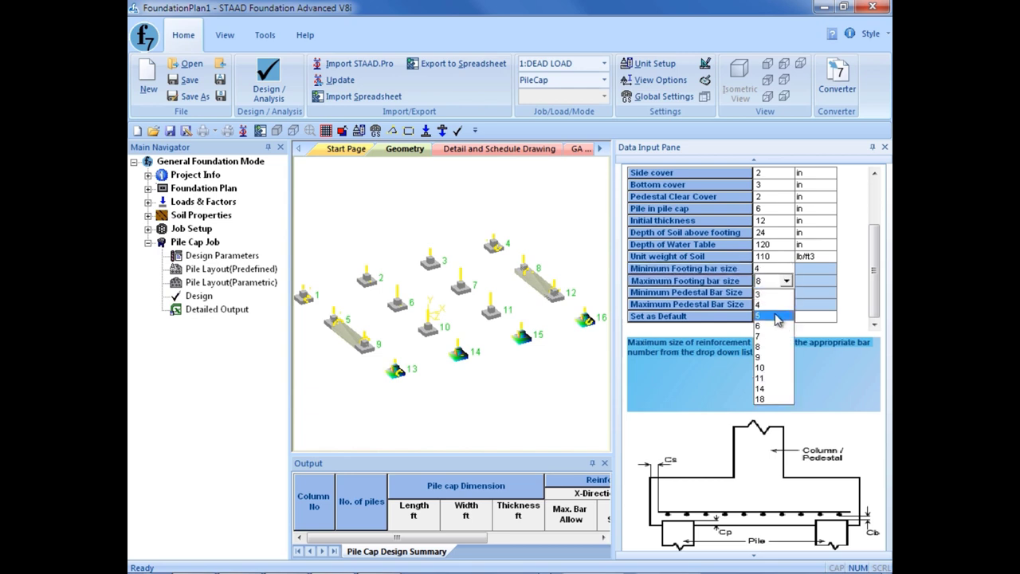
click(779, 365)
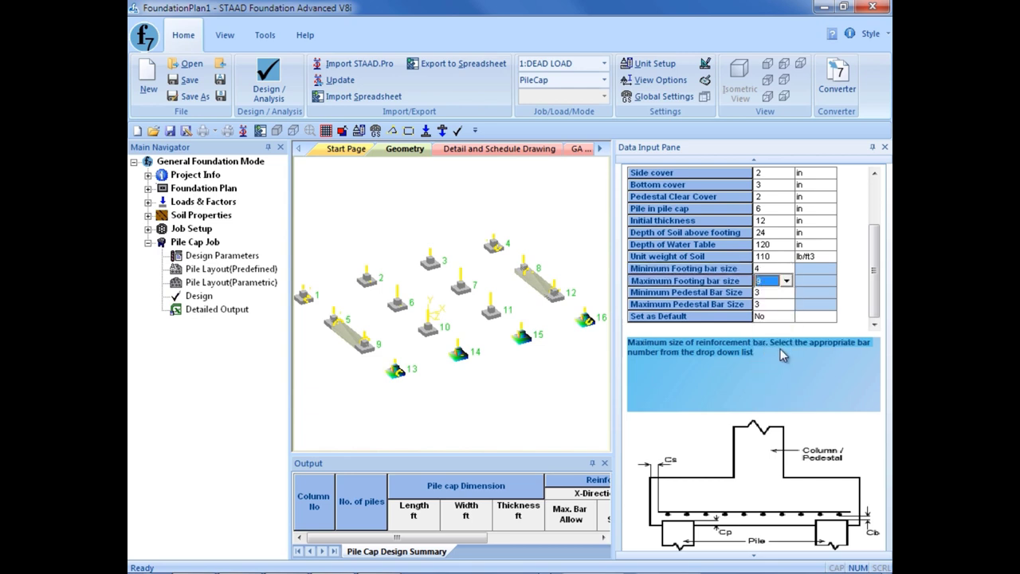
- Set the maximum pedestal bar size to 5 and make these design parameters the default values
click(788, 307)
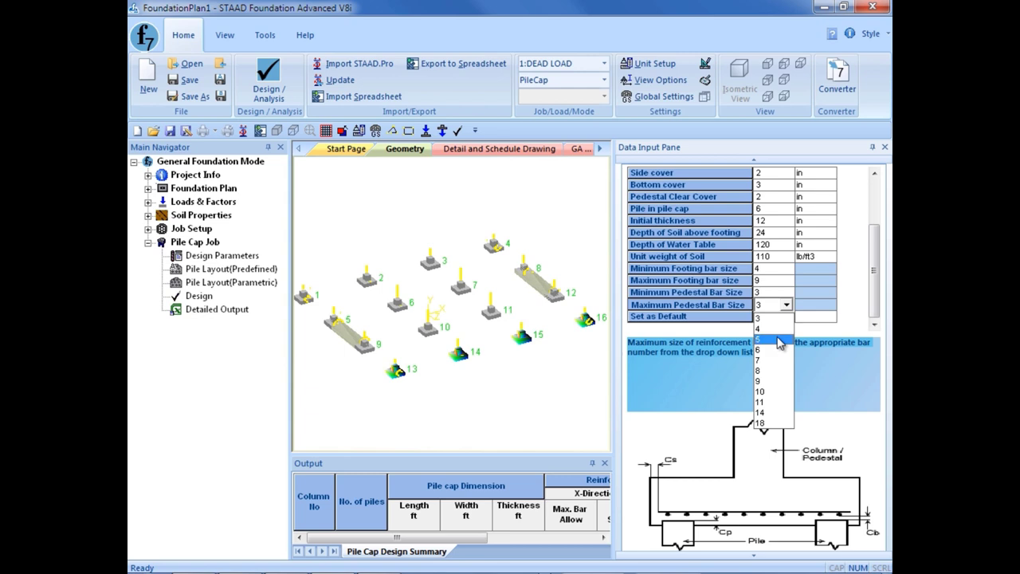
click(785, 339)
click(786, 316)
click(781, 332)
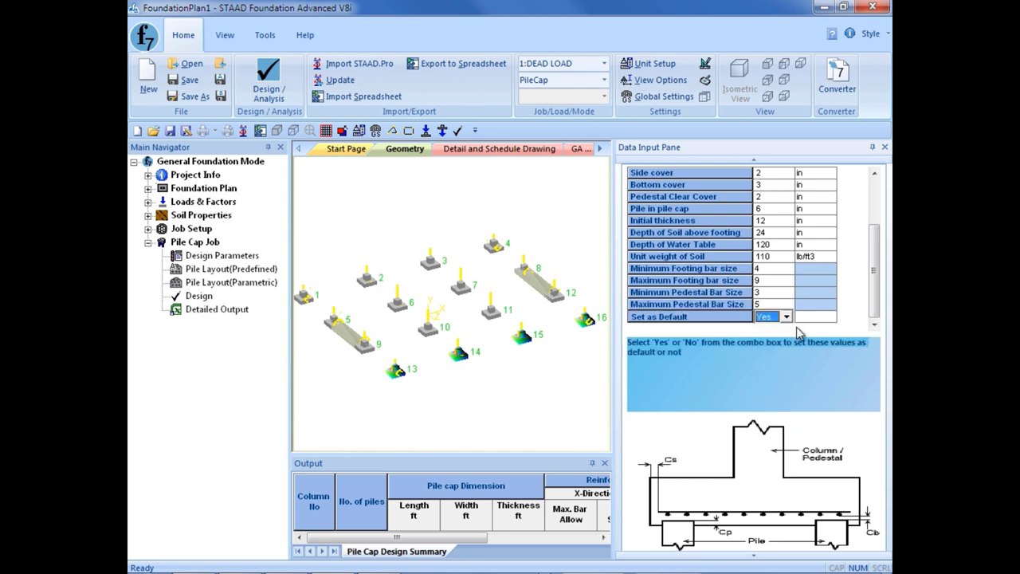
click(822, 310)
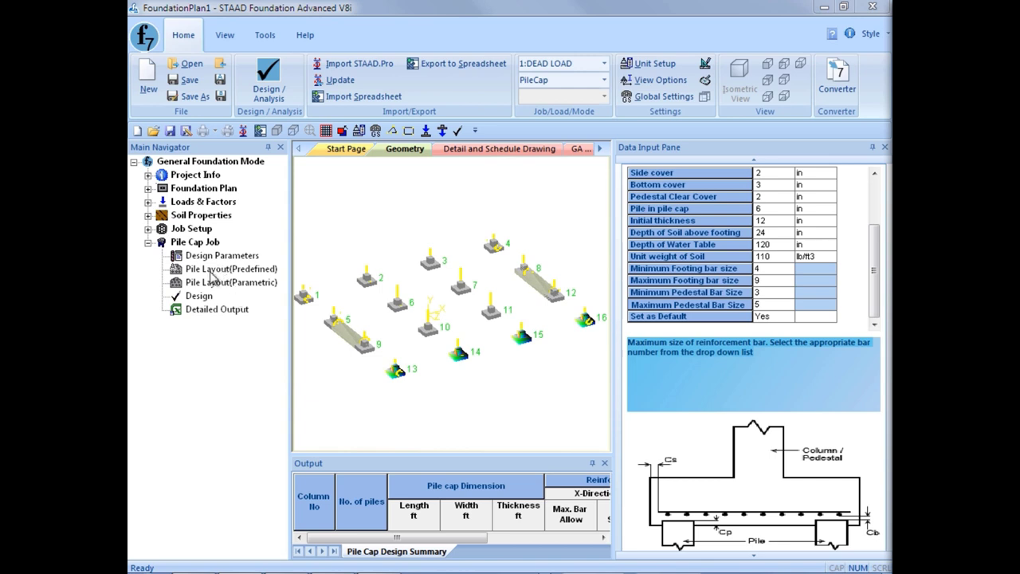
- Open the predefined pile layout for support 13 and set the vertical and lateral pile capacities to 60 kip and uplift to 40 kip
click(214, 272)
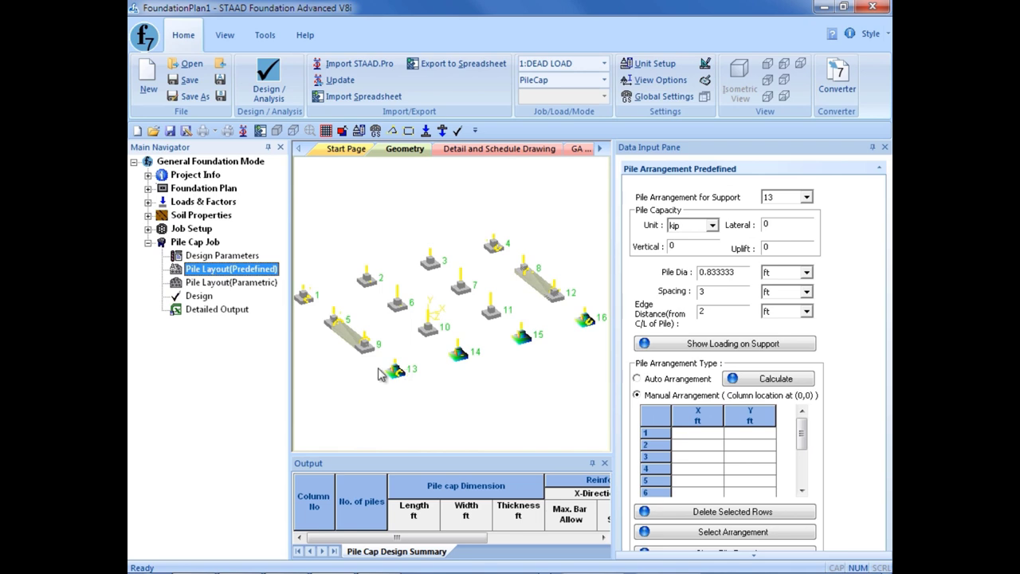
click(806, 198)
click(805, 199)
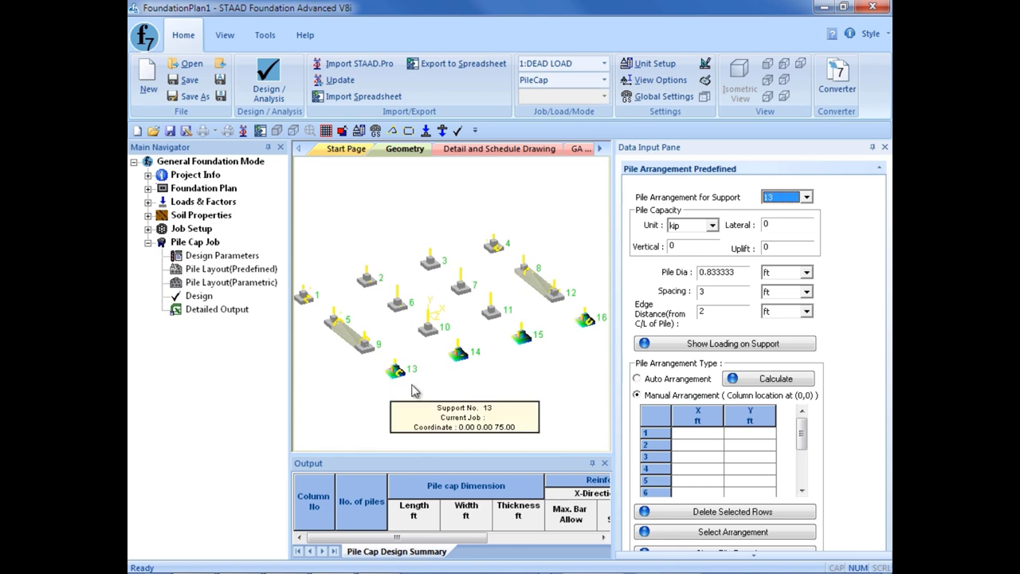
click(673, 247)
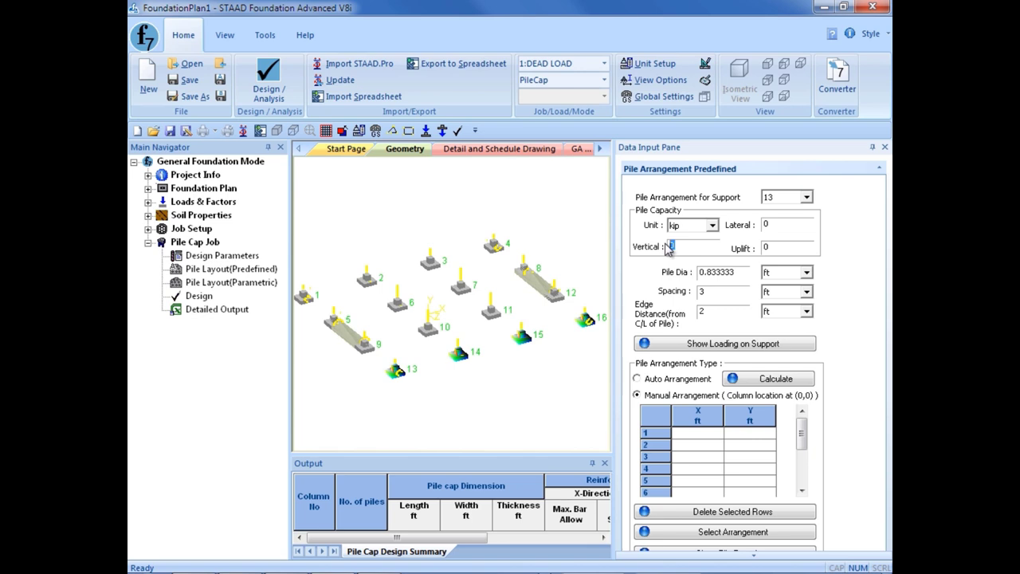
text(60)
click(794, 225)
text(60)
key(Tab)
text(40)
- Set the pile diameter to 10 in
key(Tab)
text(10)
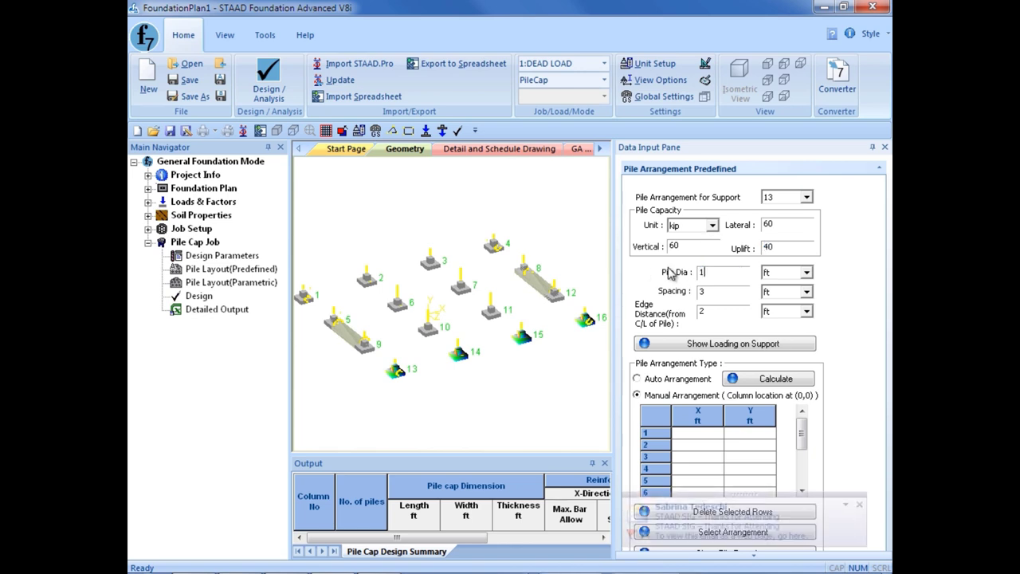
click(860, 507)
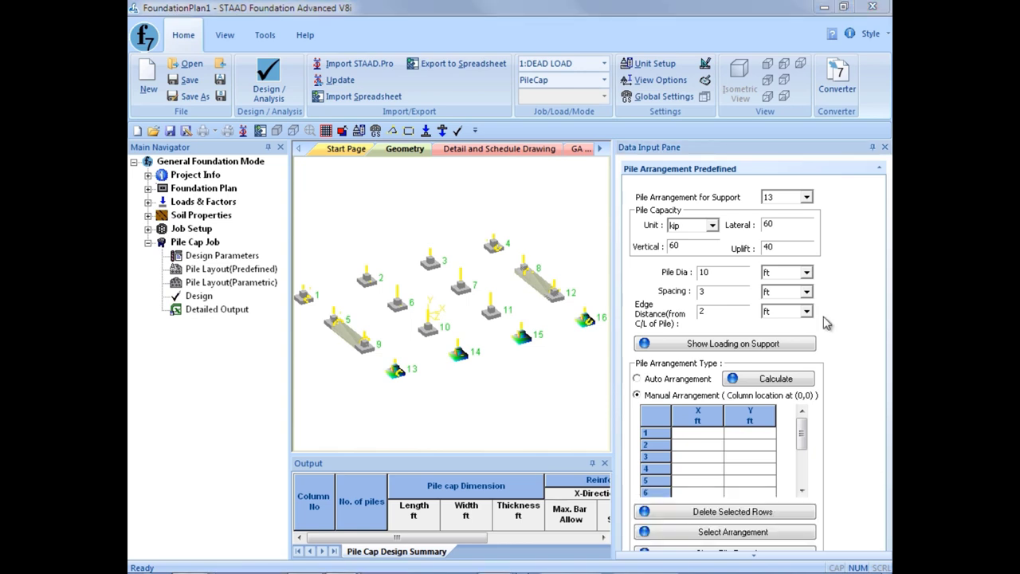
click(807, 272)
click(773, 297)
click(720, 290)
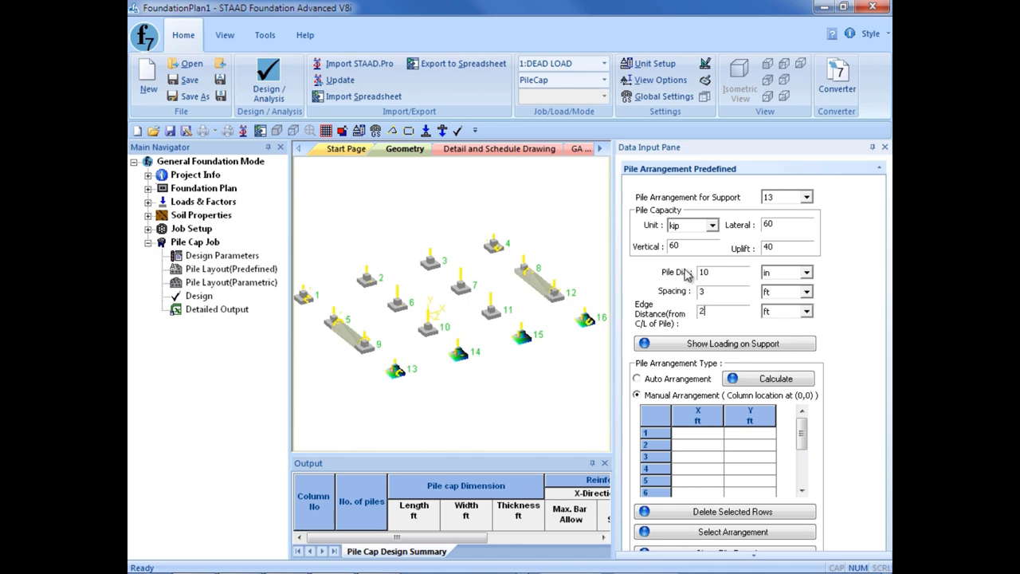
- Calculate the possible pile arrangements for support 13 and apply Case 1 of the 3 Pile Arrangement
click(764, 380)
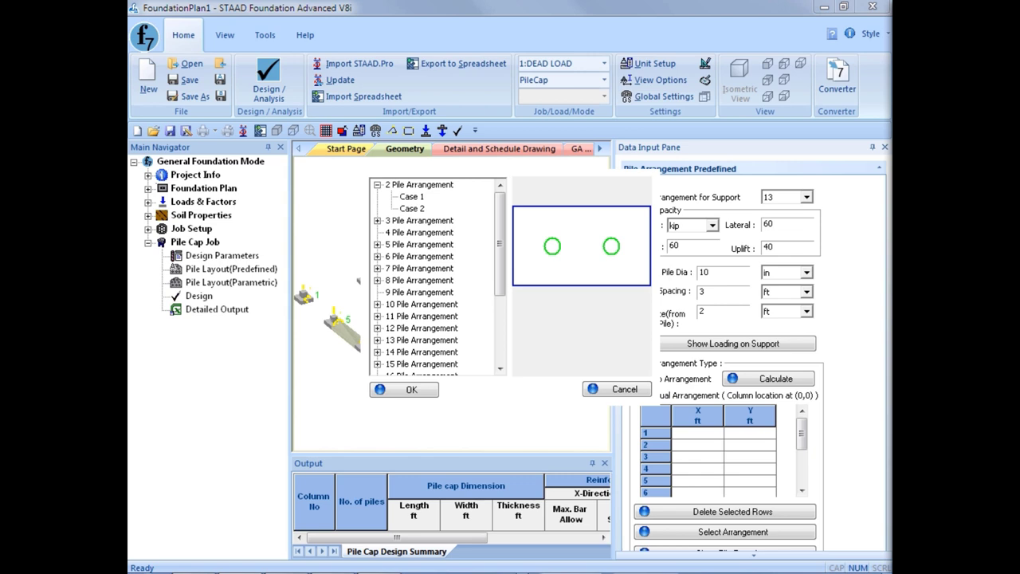
click(378, 222)
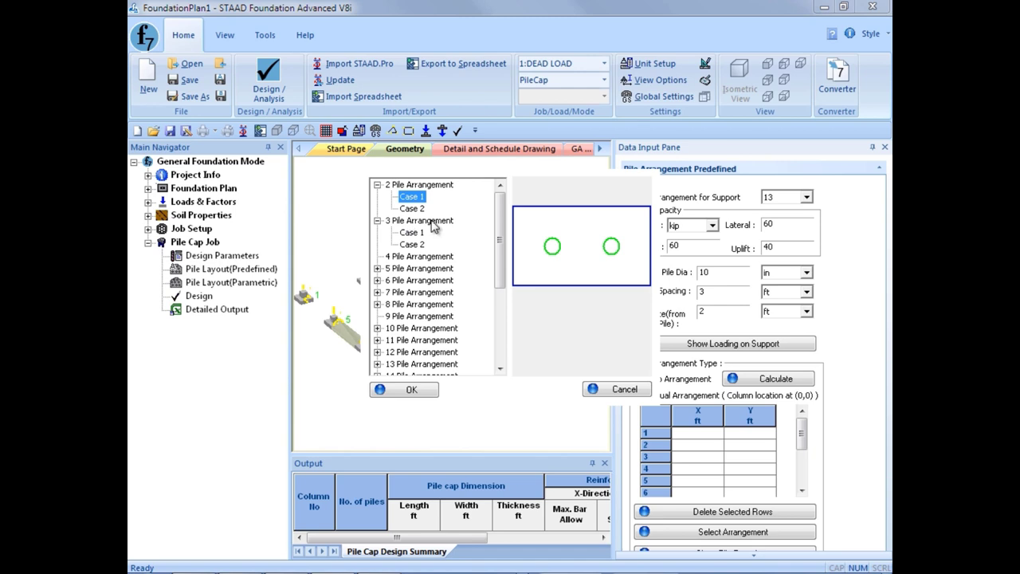
click(412, 232)
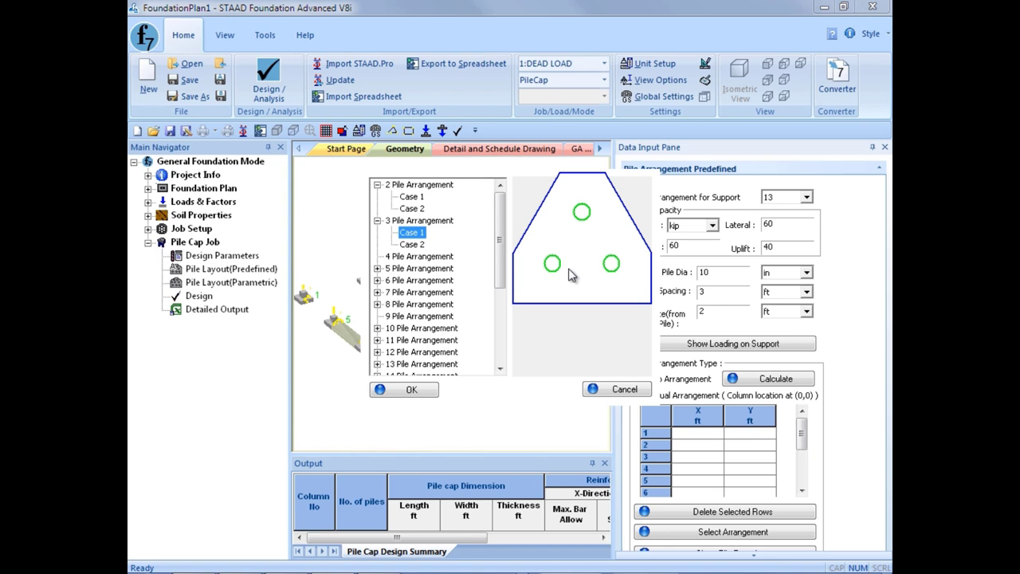
click(403, 390)
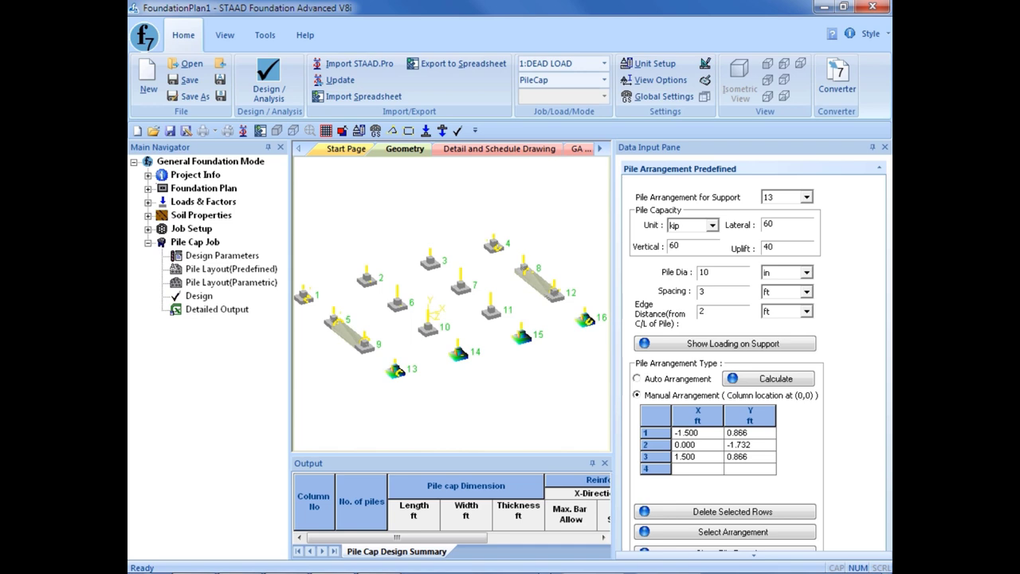
- Calculate the pile arrangements for support 14 and assign it Case 1 of the 3 Pile Arrangement
click(772, 199)
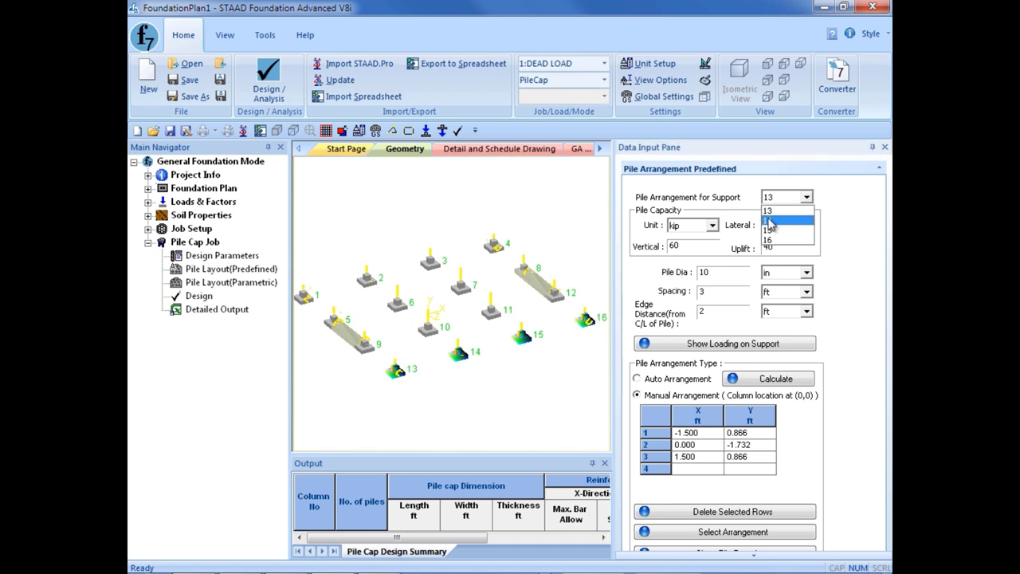
click(768, 221)
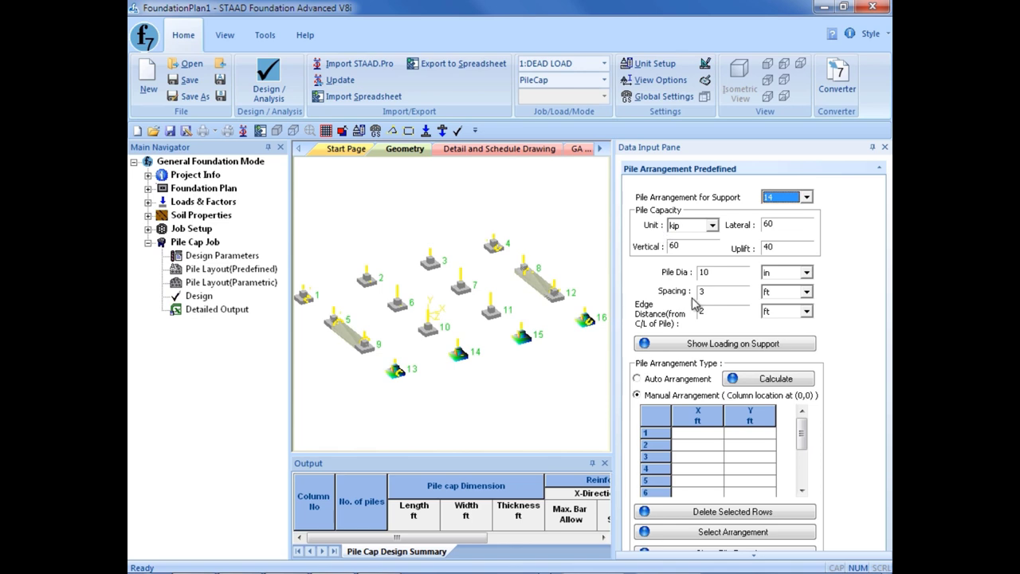
click(763, 381)
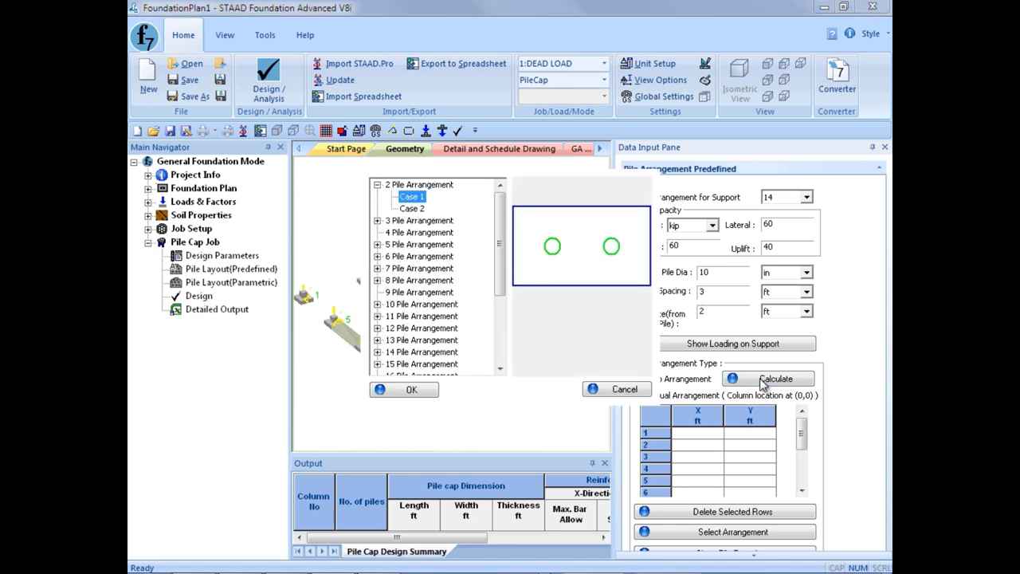
click(378, 221)
click(412, 232)
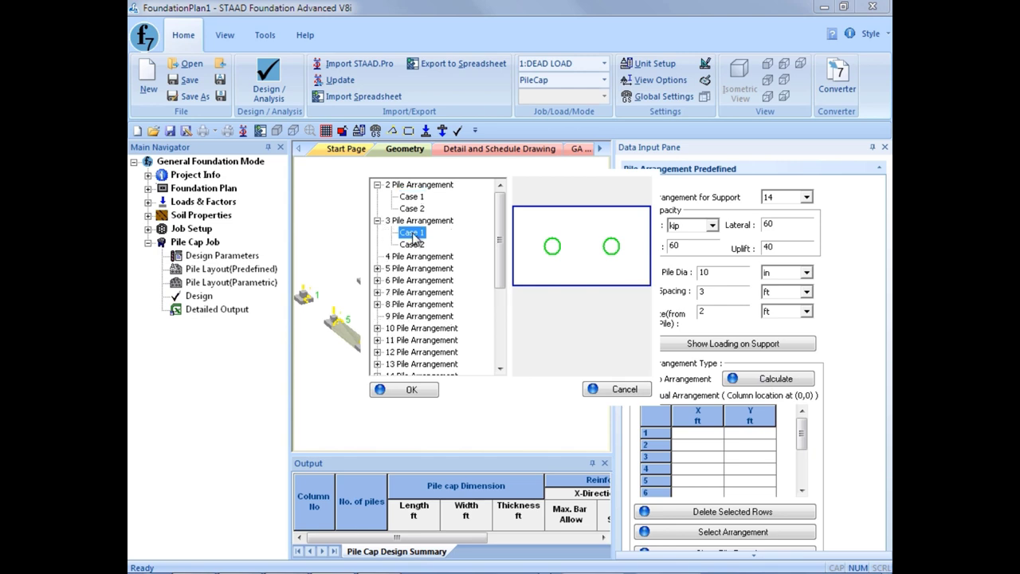
click(404, 391)
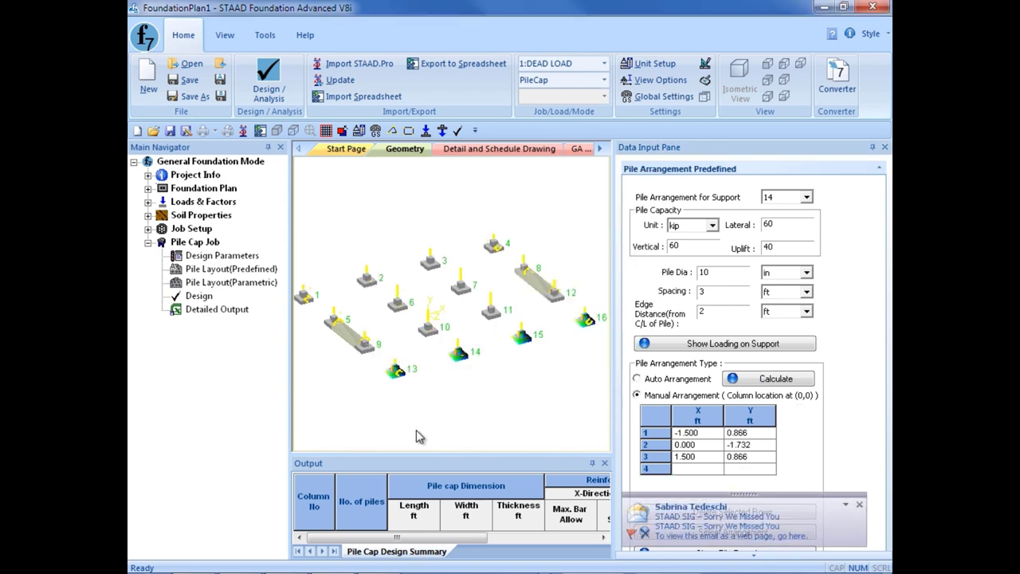
- Calculate the pile arrangements for support 15 and assign it Case 1 of the 3 Pile Arrangement
click(784, 198)
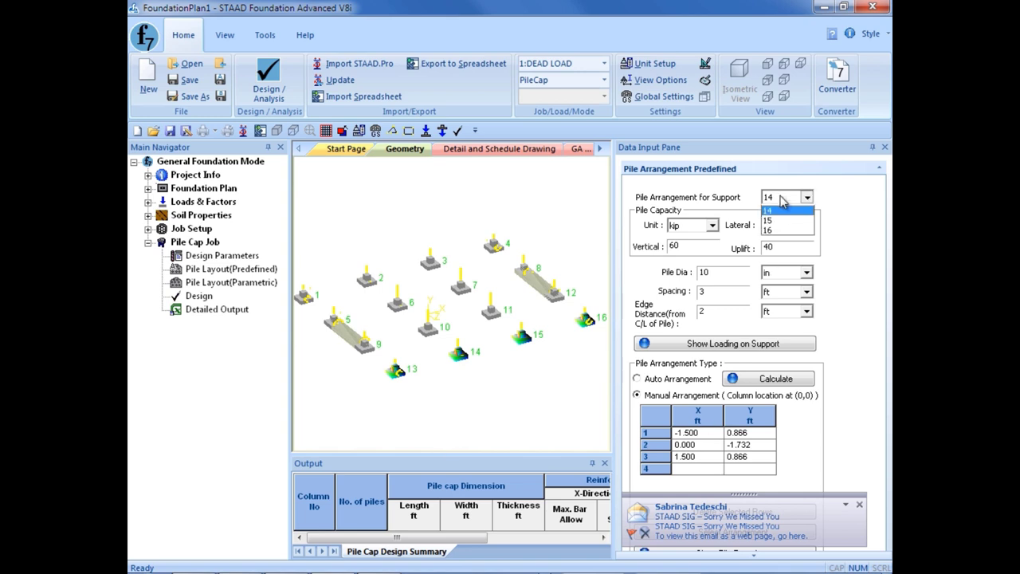
click(771, 230)
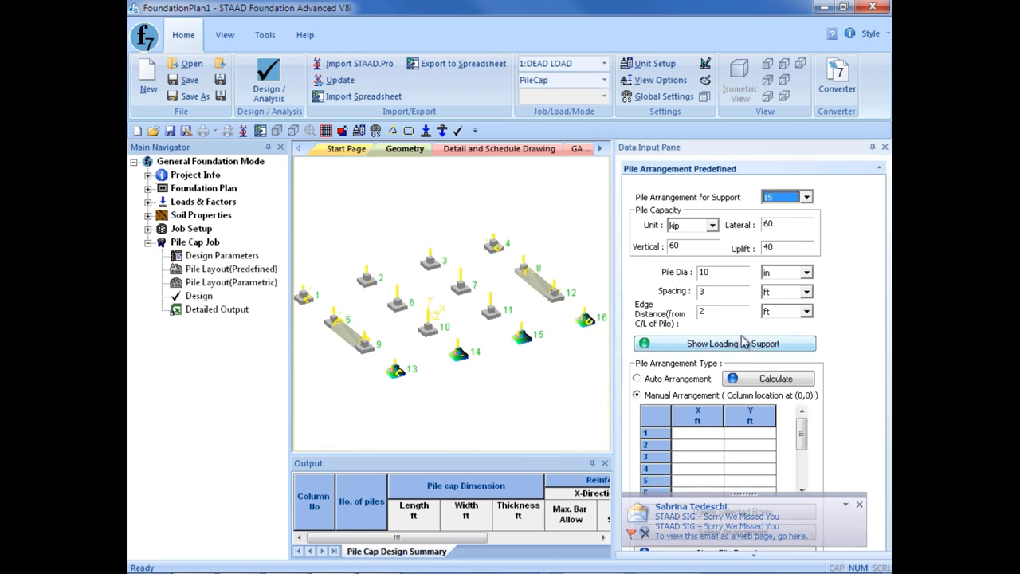
click(759, 377)
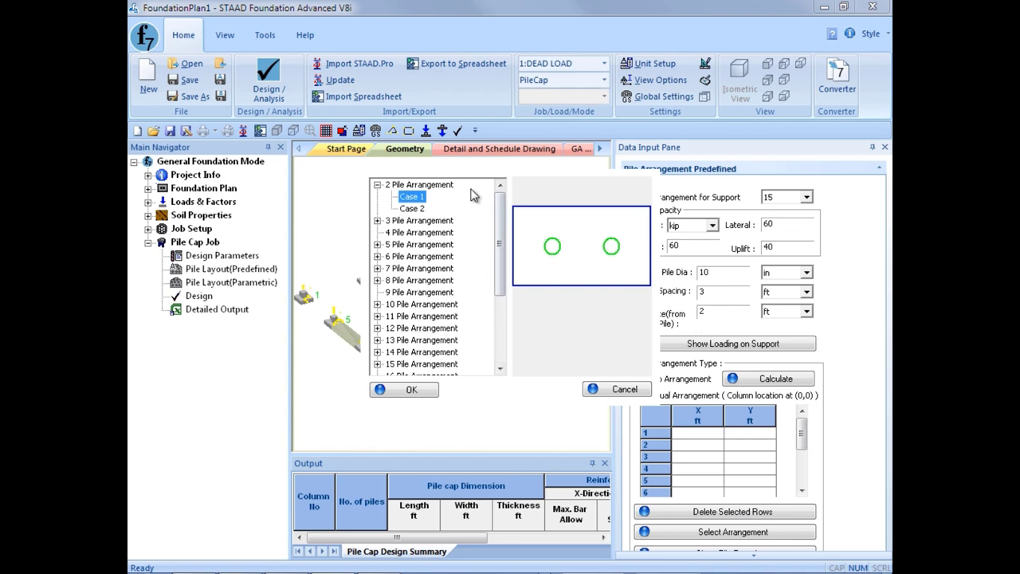
click(422, 221)
click(378, 221)
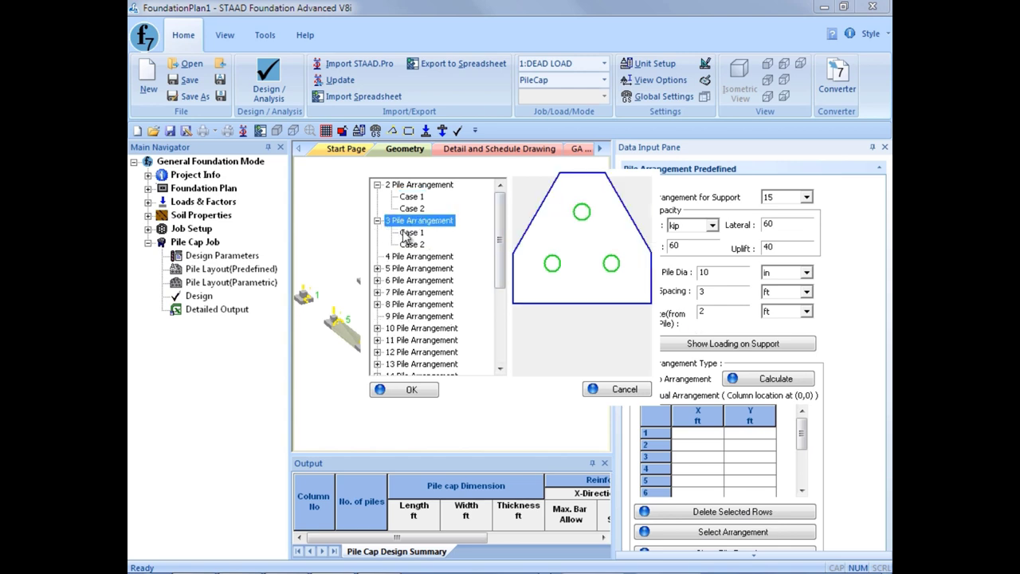
click(412, 232)
click(411, 390)
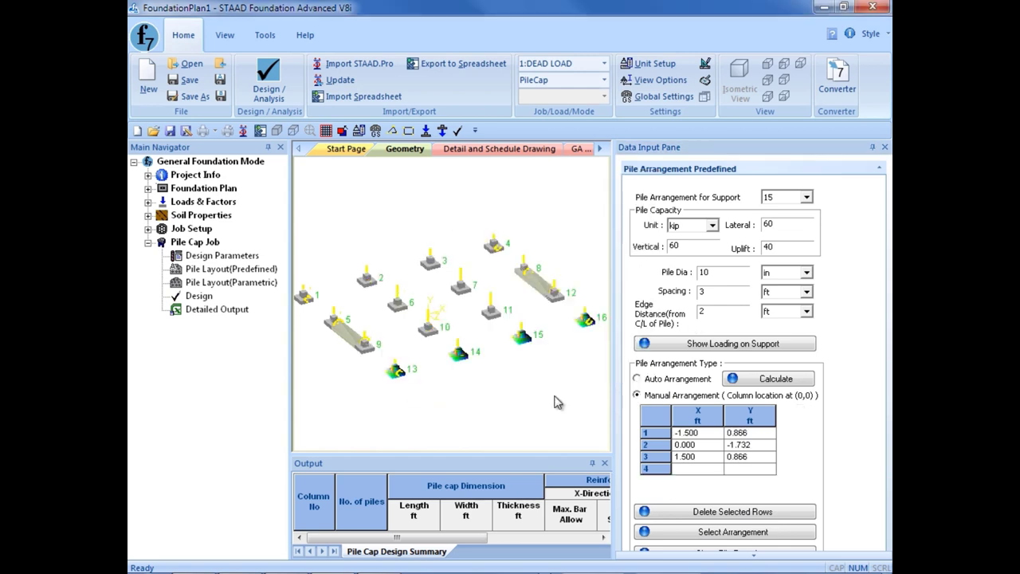
- Calculate the pile arrangements for support 16 and assign it Case 1 of the 3 Pile Arrangement
click(765, 197)
click(764, 243)
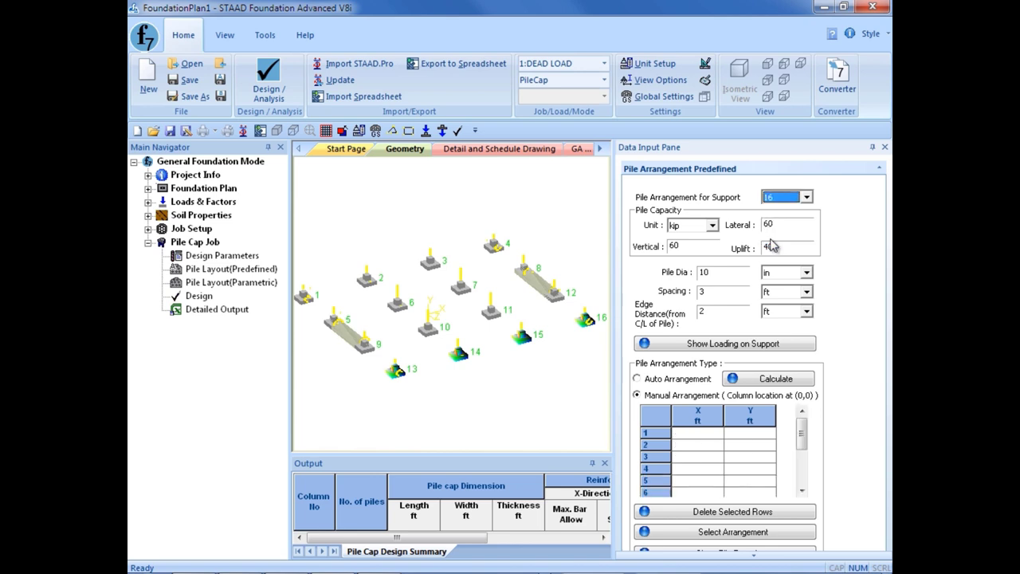
click(735, 381)
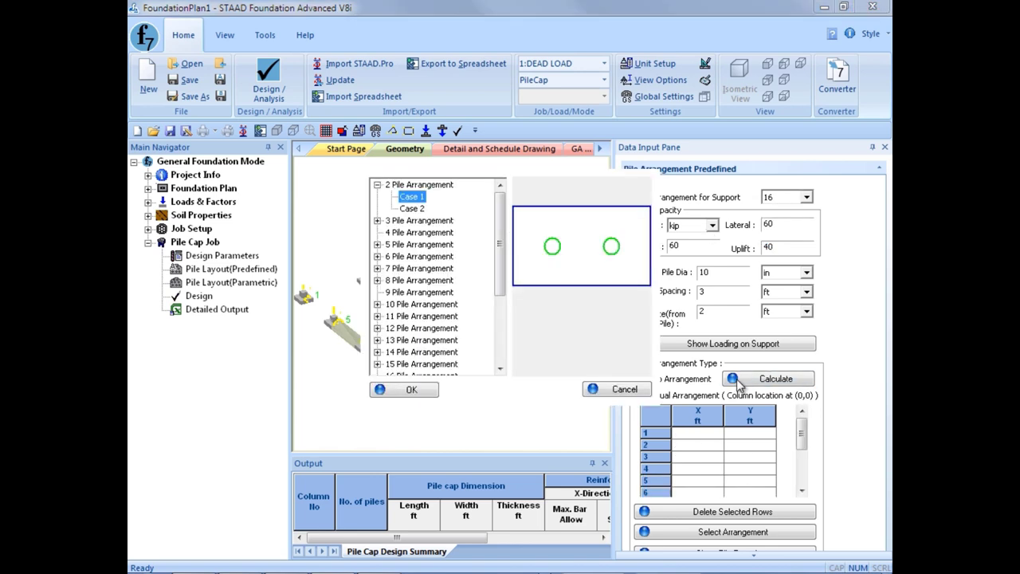
click(394, 224)
click(378, 220)
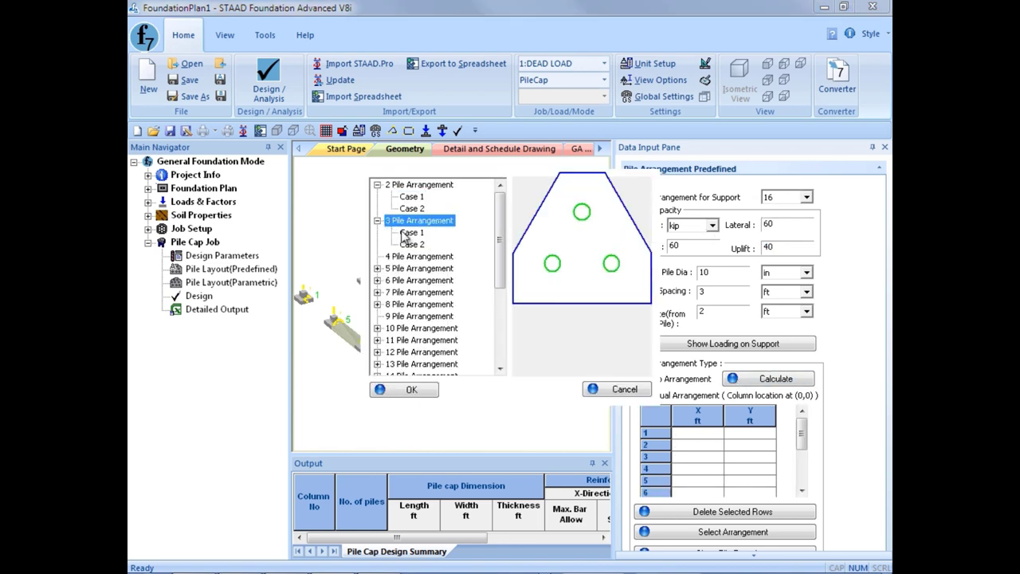
click(408, 236)
click(415, 391)
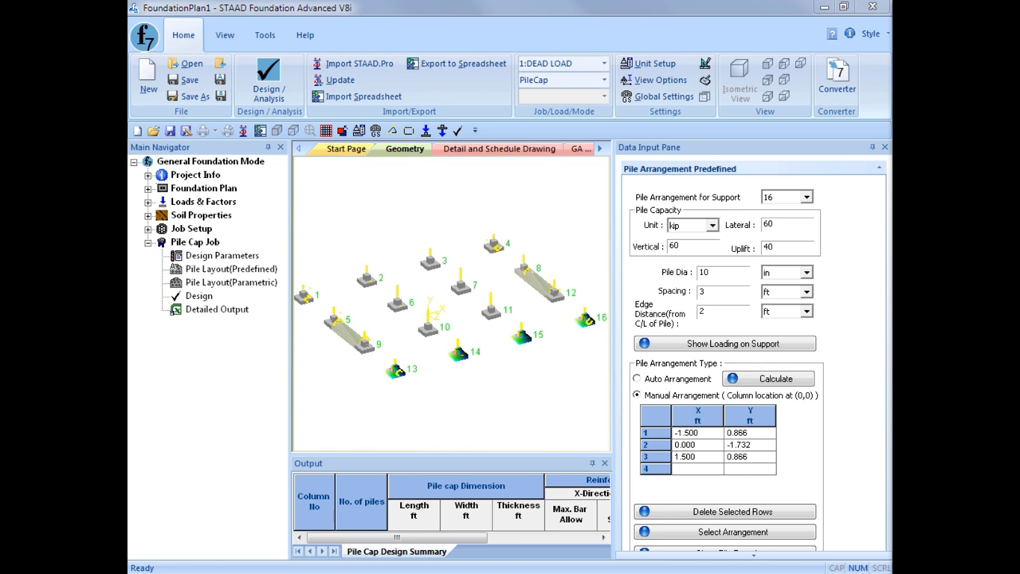
- Run the pile cap design and enlarge the output area to review the pile cap dimensions and reinforcement in the design summary
click(197, 296)
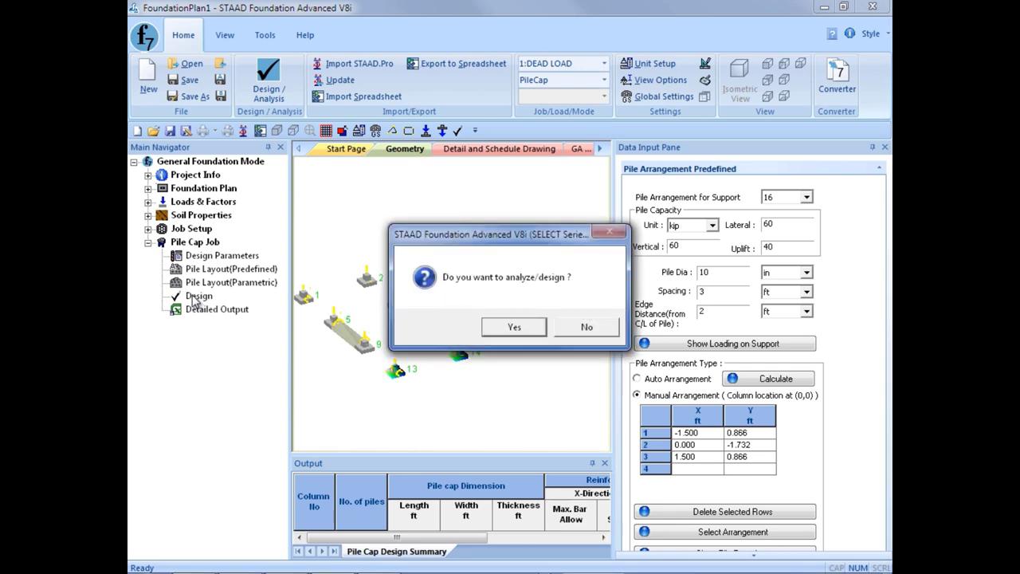
click(514, 328)
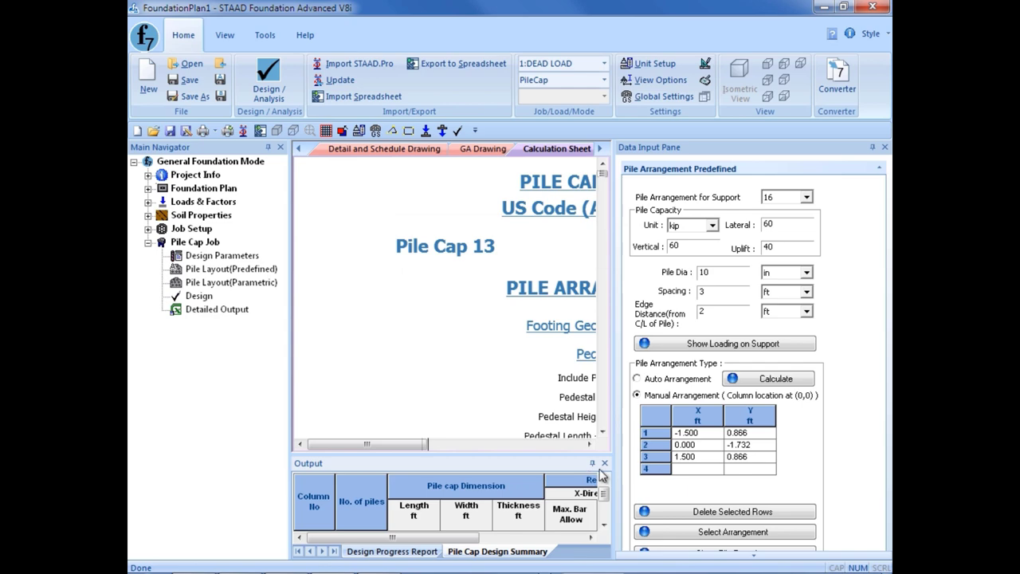
drag(614, 438, 716, 435)
drag(542, 441, 542, 384)
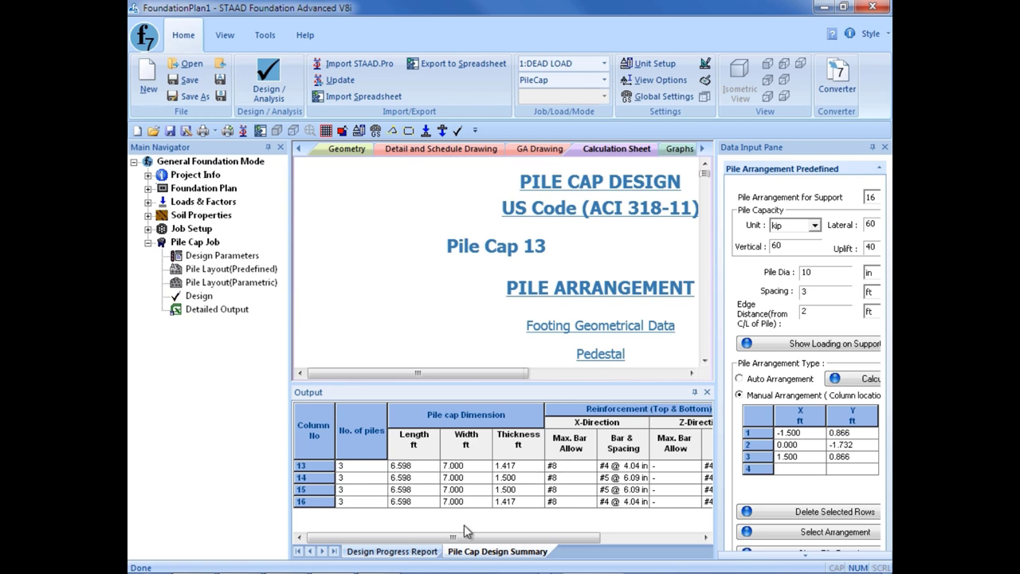
drag(438, 543, 477, 551)
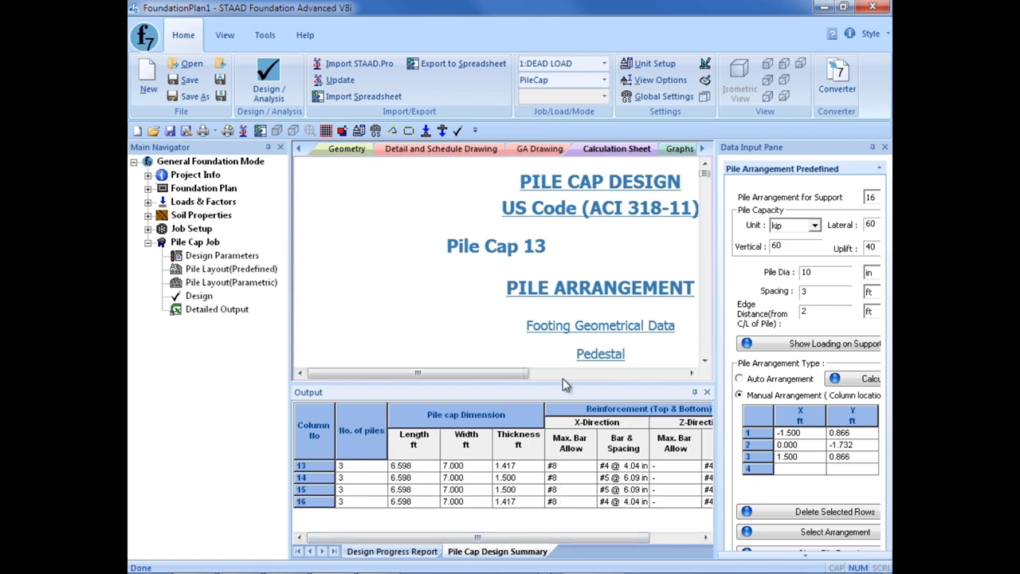
- Enlarge the calculation sheet area and review Pile Cap 13's geometry, pile capacities, load combinations and applied loads
drag(561, 385, 562, 431)
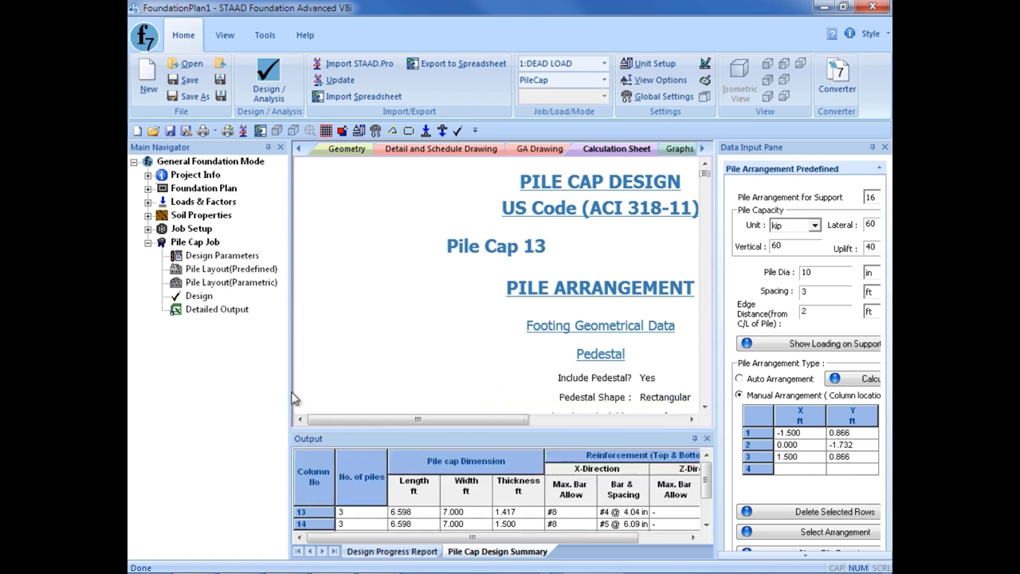
drag(292, 398, 260, 396)
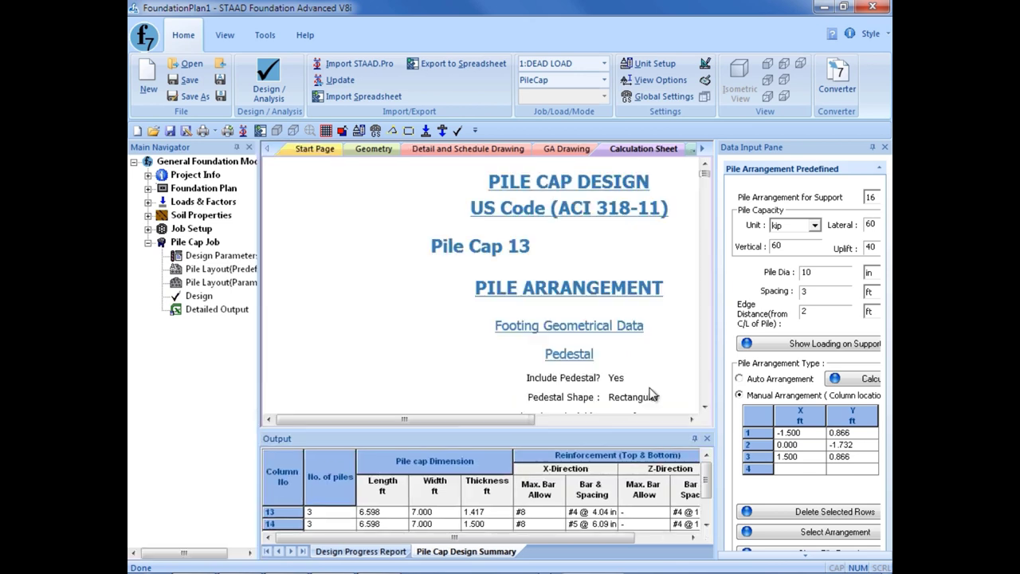
drag(712, 370, 763, 365)
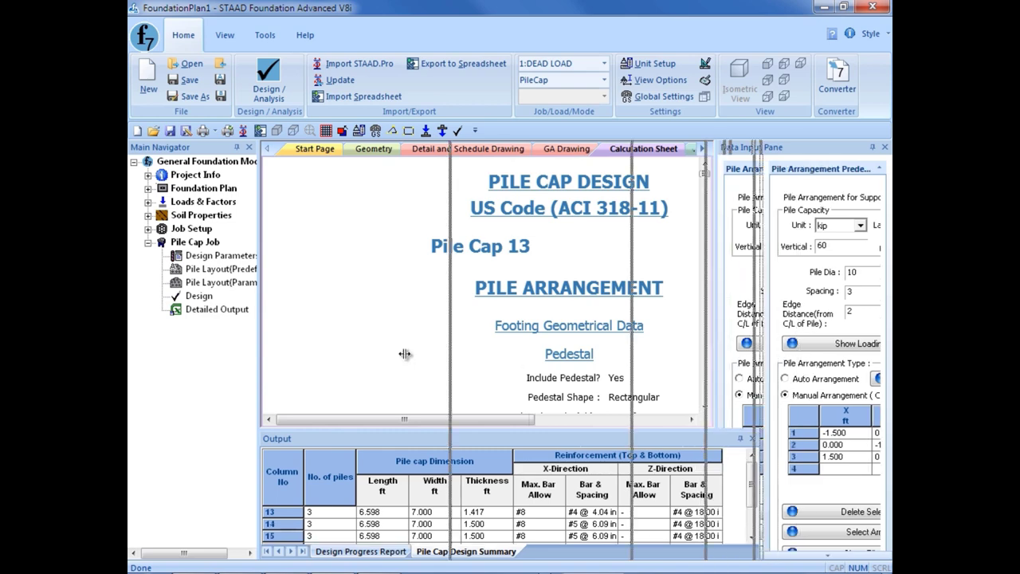
scroll(401, 317, down, 3)
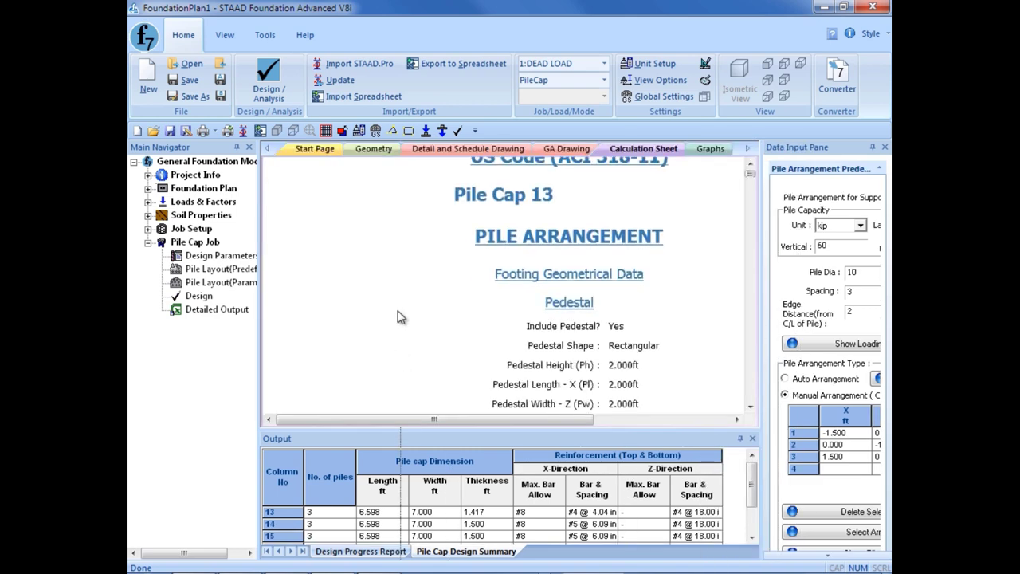
scroll(401, 318, down, 10)
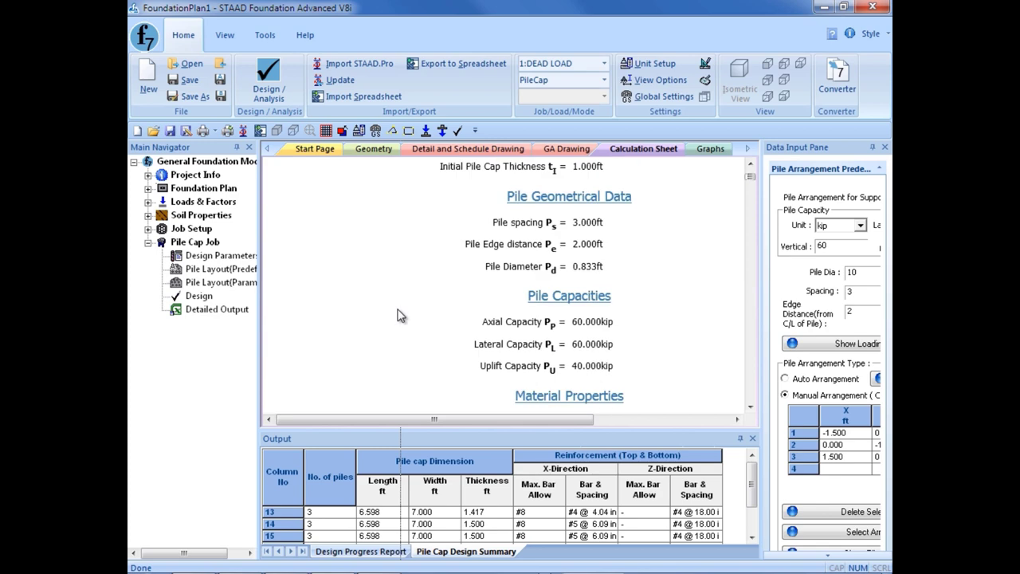
scroll(401, 317, down, 17)
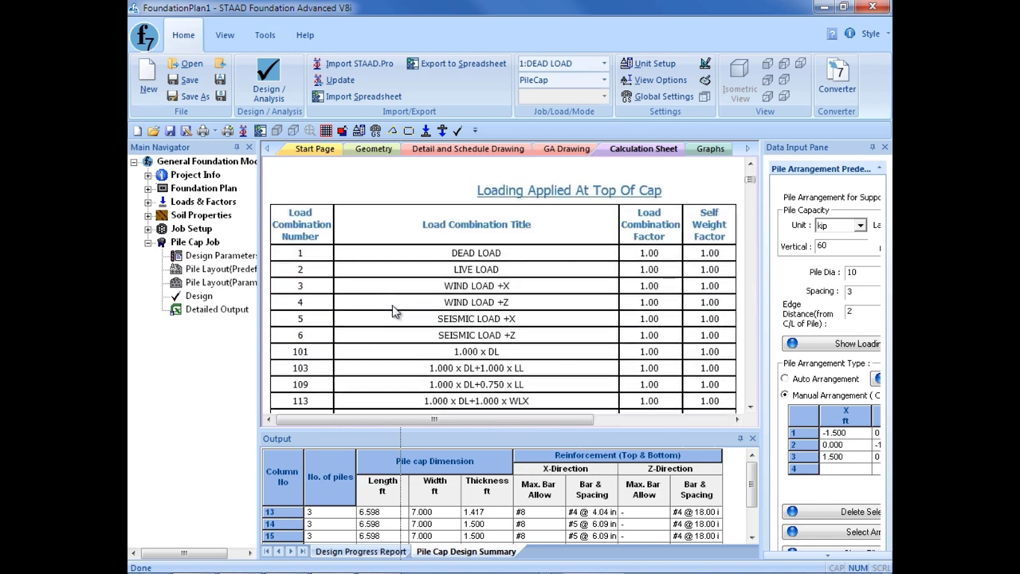
scroll(396, 311, down, 15)
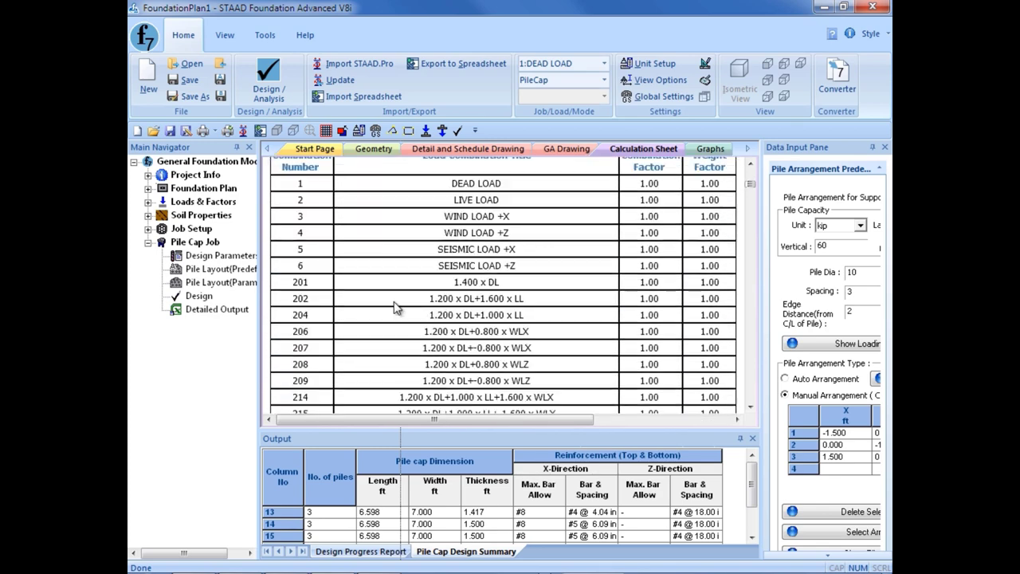
scroll(397, 311, down, 10)
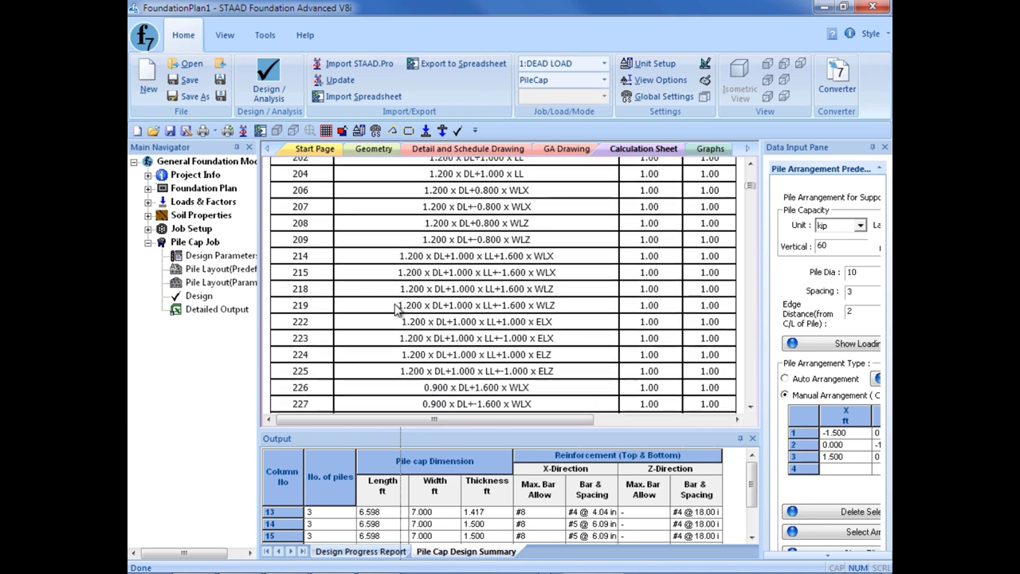
scroll(398, 311, down, 10)
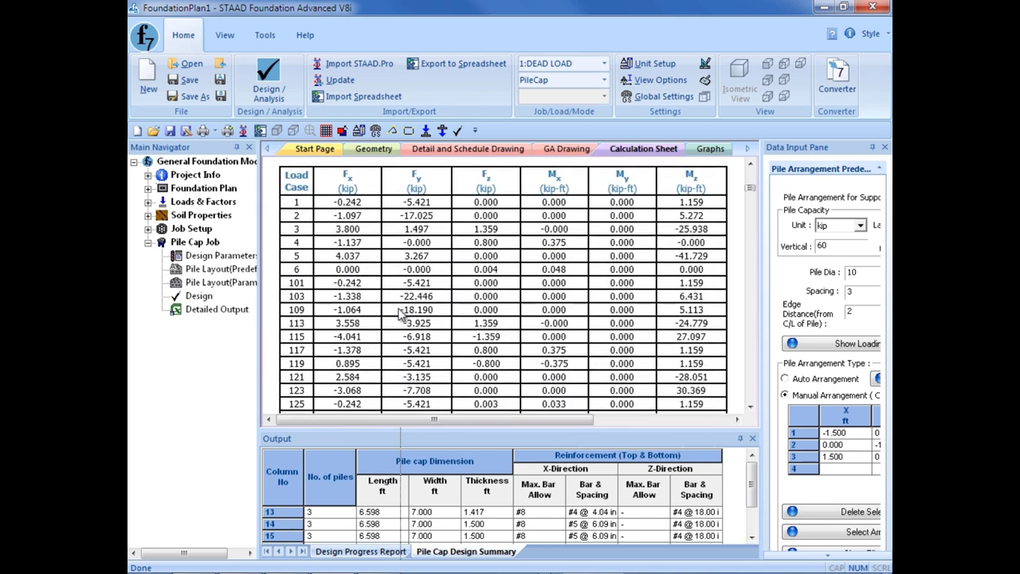
scroll(400, 316, down, 10)
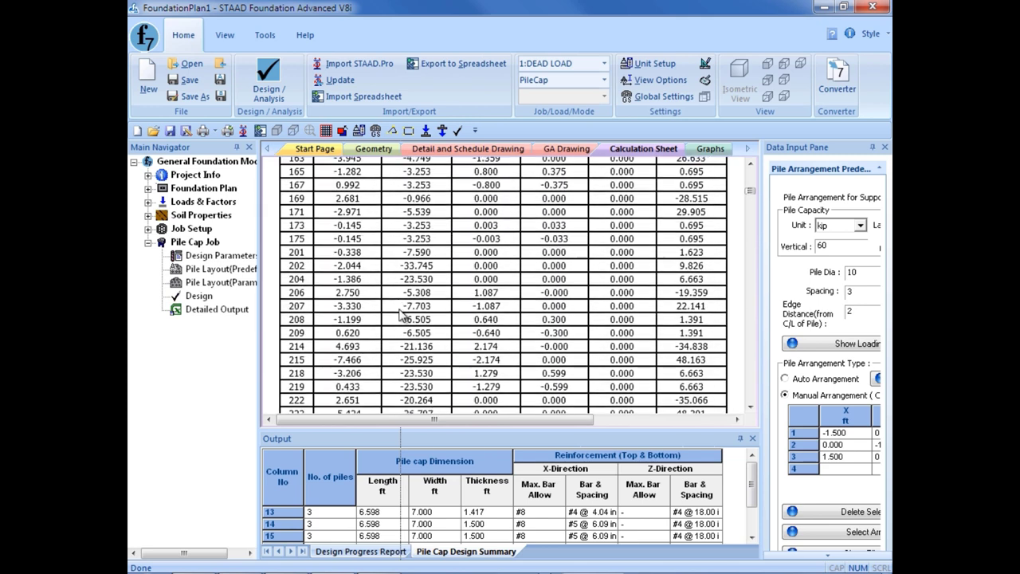
- Examine Pile Cap 13's self weight, pile reactions, reinforcement calculation, two-way shear check and corner pile punching shear check
scroll(400, 316, down, 2)
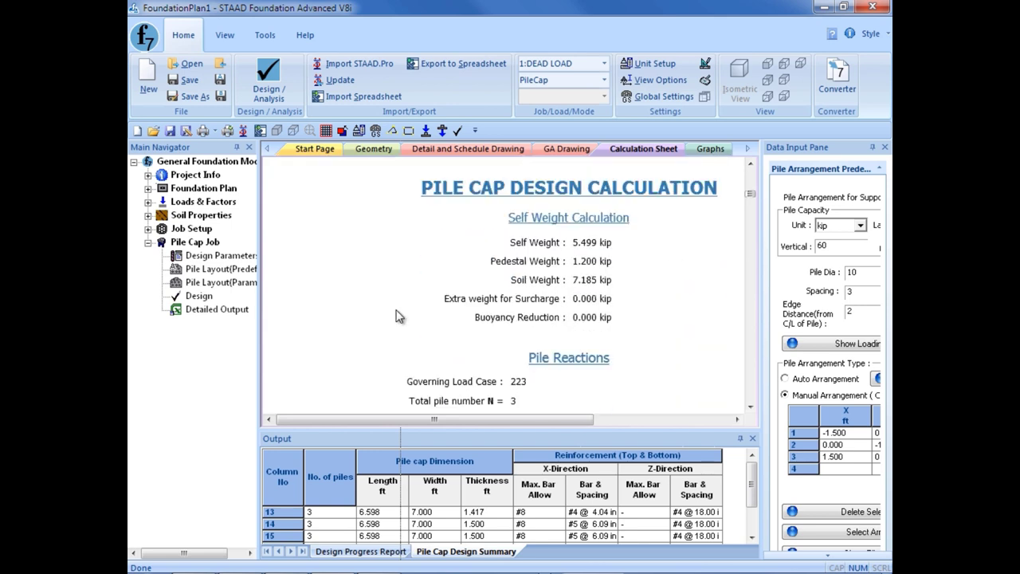
scroll(399, 317, down, 2)
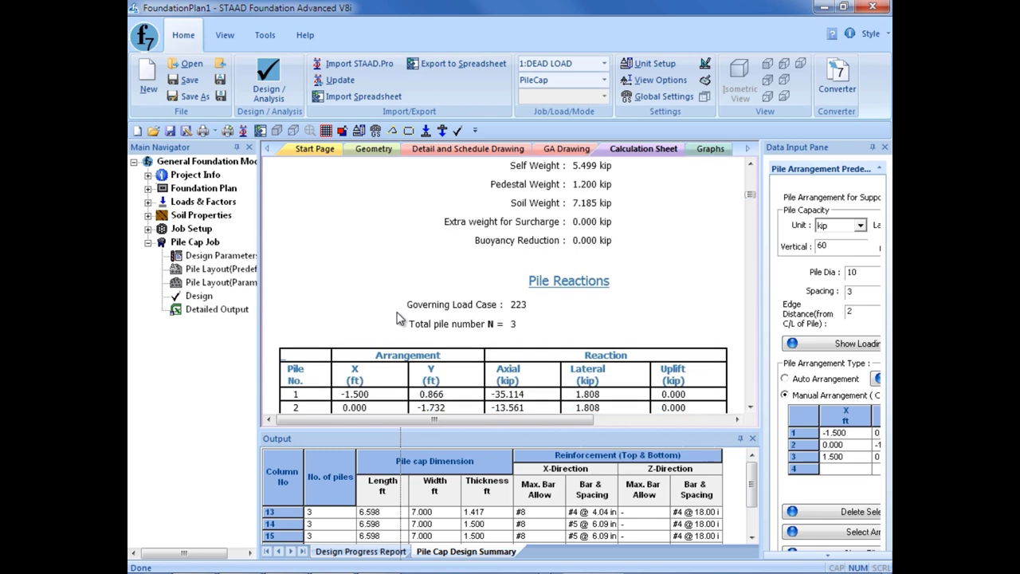
scroll(400, 317, down, 2)
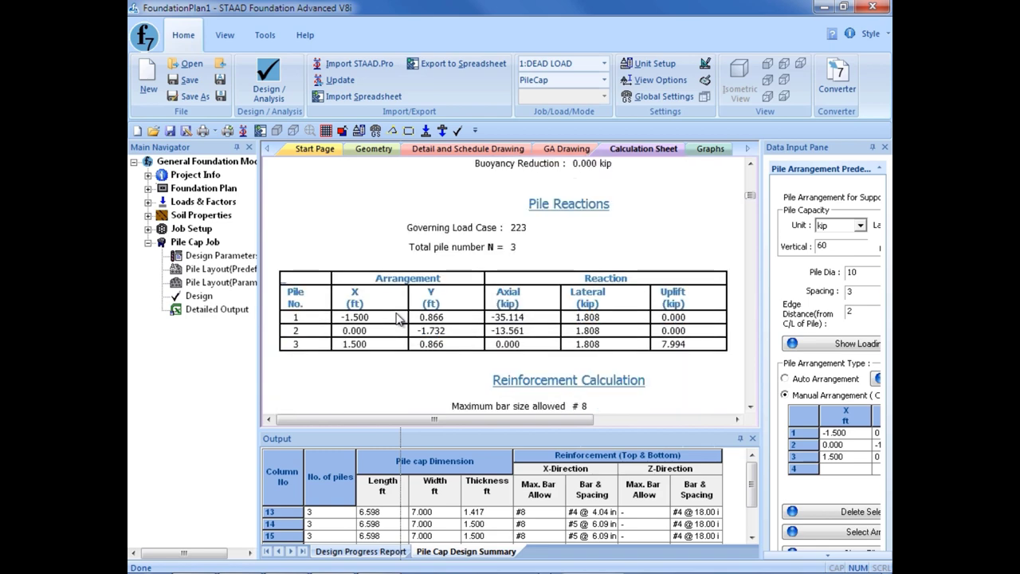
scroll(398, 318, down, 8)
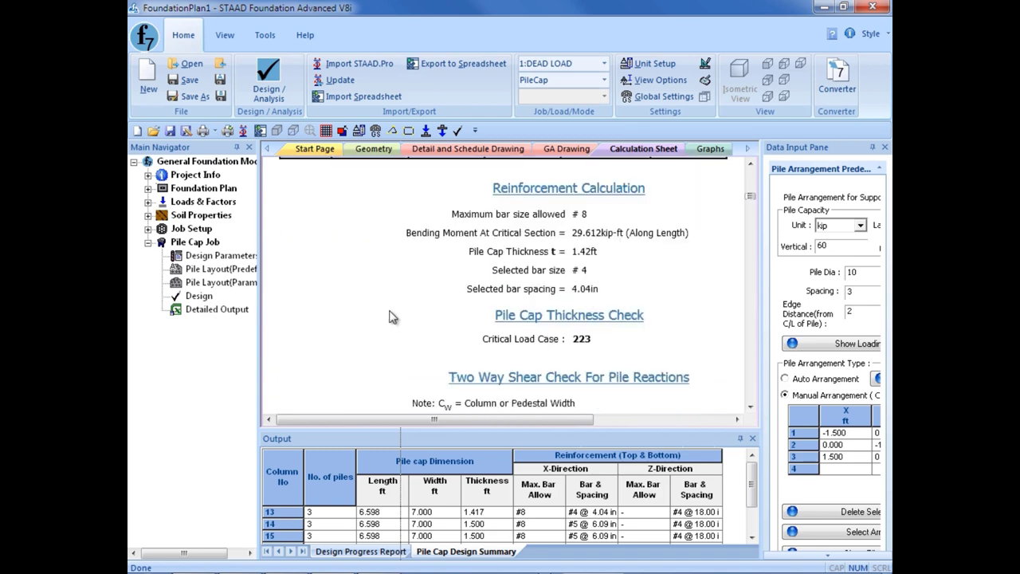
scroll(388, 317, down, 8)
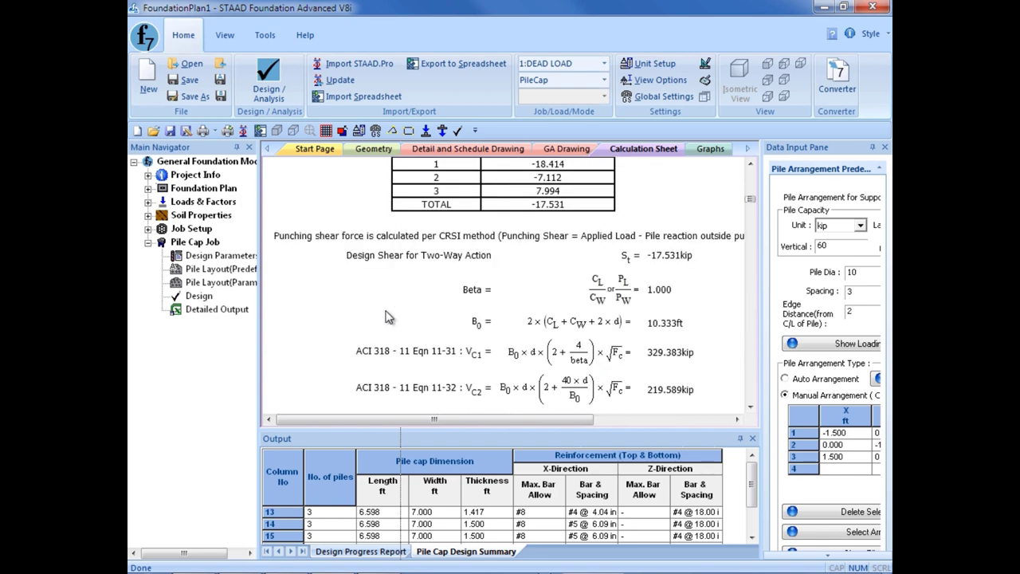
scroll(385, 315, down, 8)
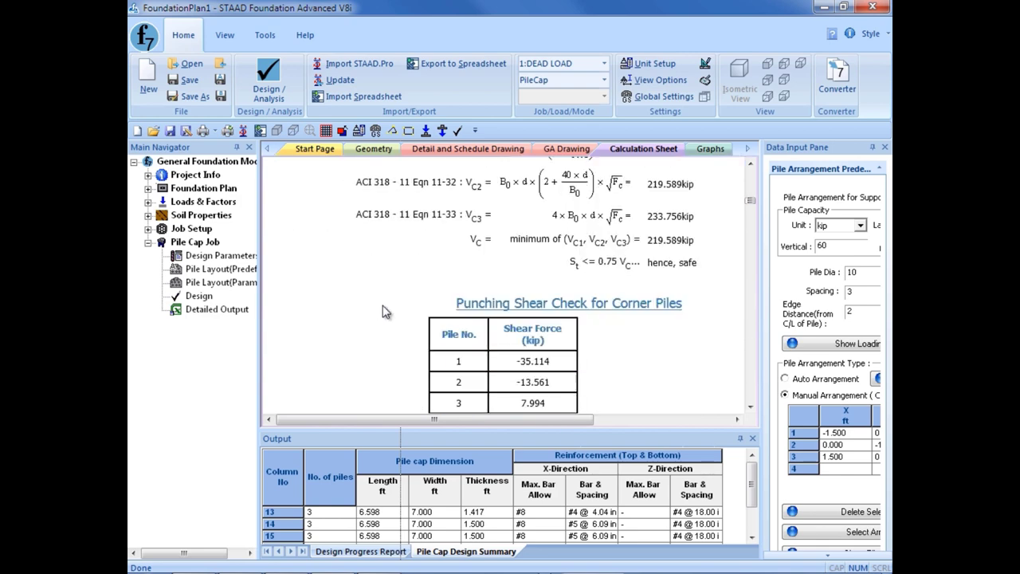
scroll(385, 310, down, 8)
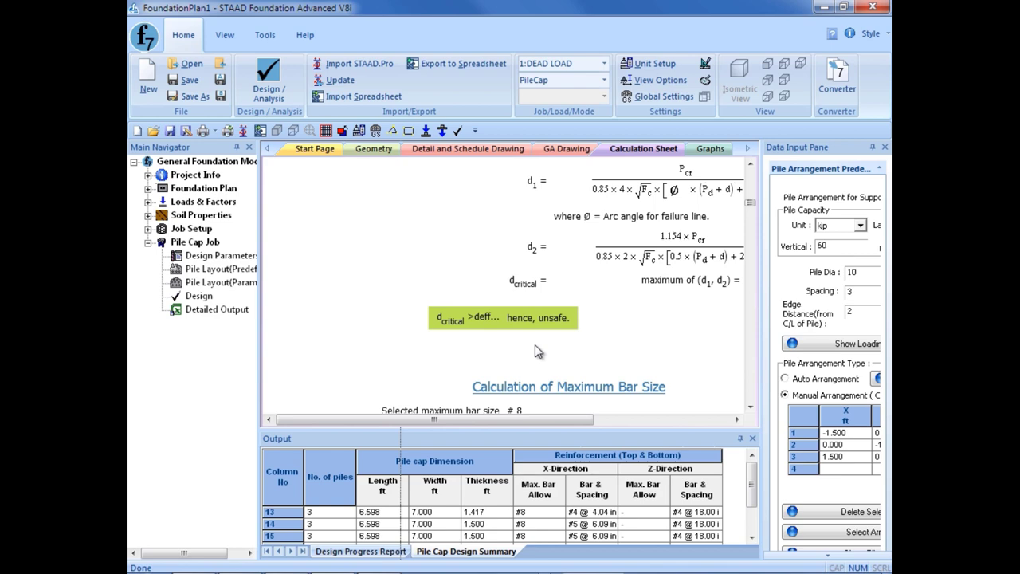
scroll(535, 345, down, 6)
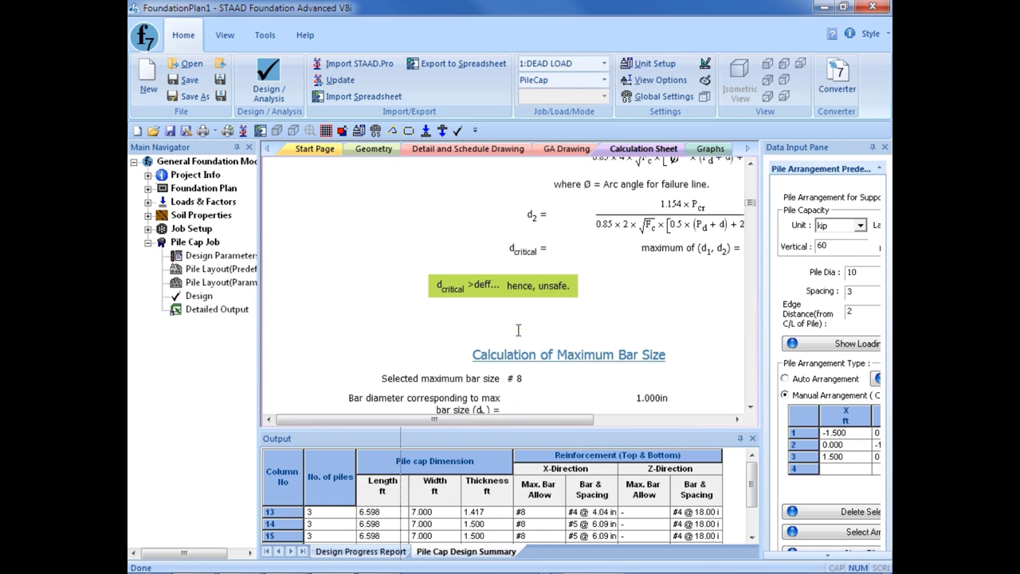
- Review the reinforcement selection and pedestal design calculations for Pile Cap 13 in the calculation sheet
click(751, 378)
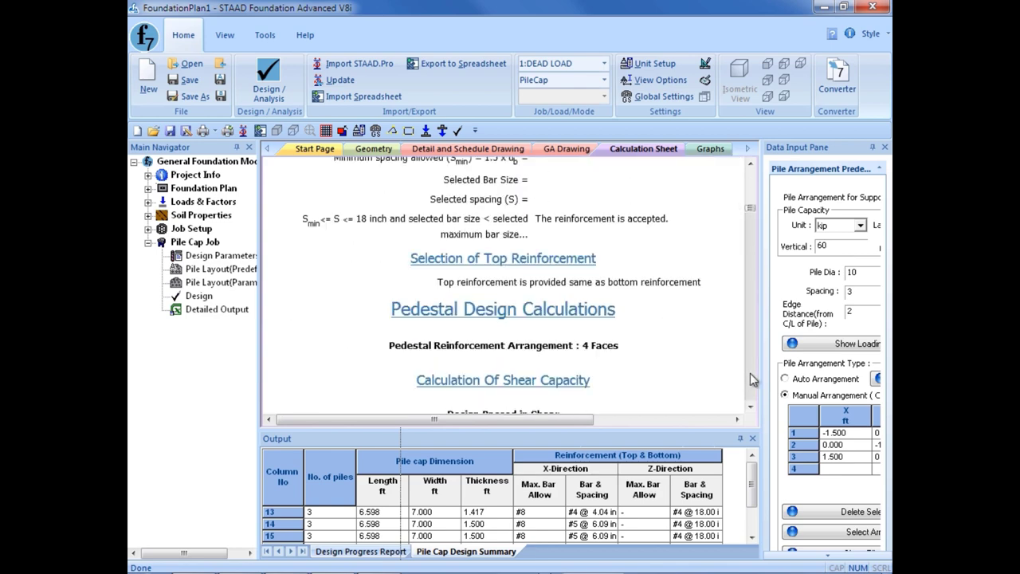
click(751, 378)
click(751, 379)
click(751, 379)
click(751, 379)
click(751, 379)
click(751, 379)
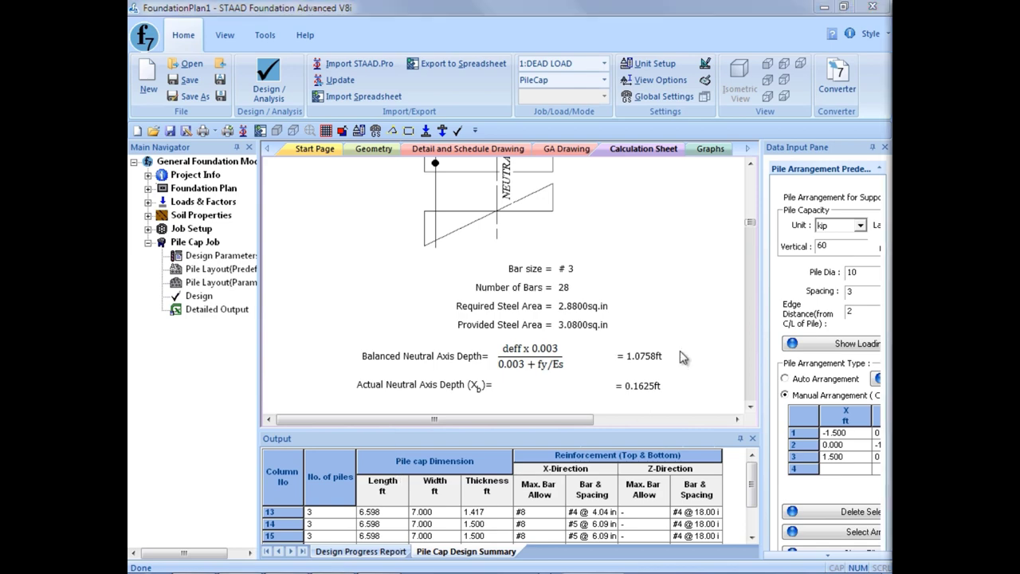
- Continue through the calculation sheet to the loading applied at the top of the next pile cap
click(754, 368)
click(754, 368)
click(754, 369)
click(753, 368)
click(753, 368)
click(753, 369)
click(753, 368)
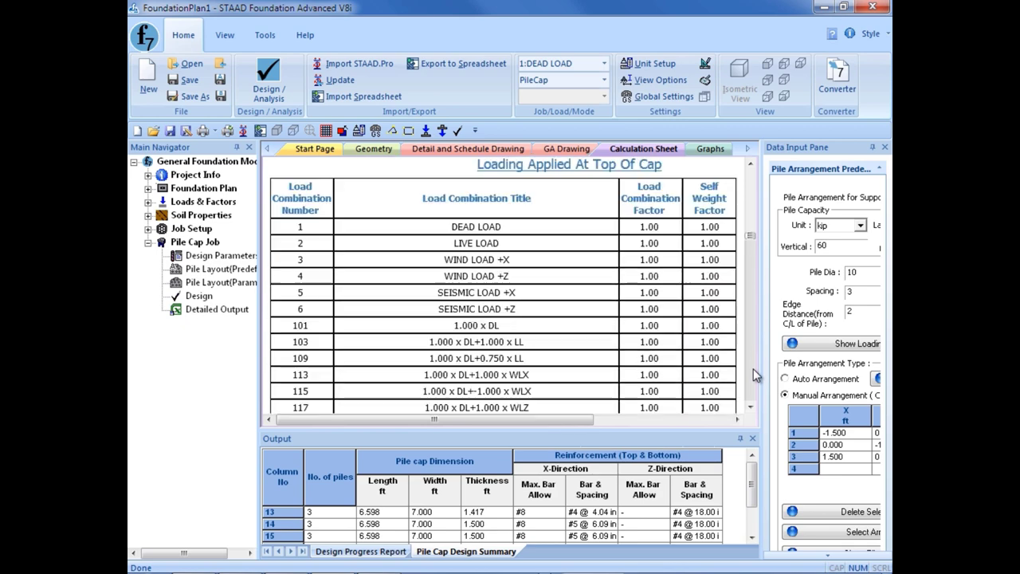
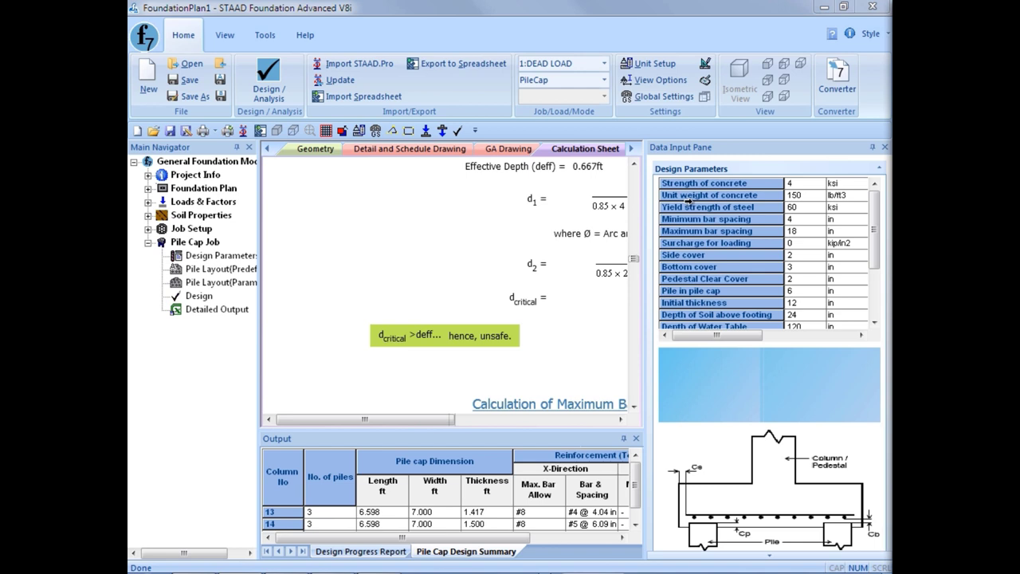
- Set the pile cap's initial thickness to 18 in in the design parameters
click(811, 305)
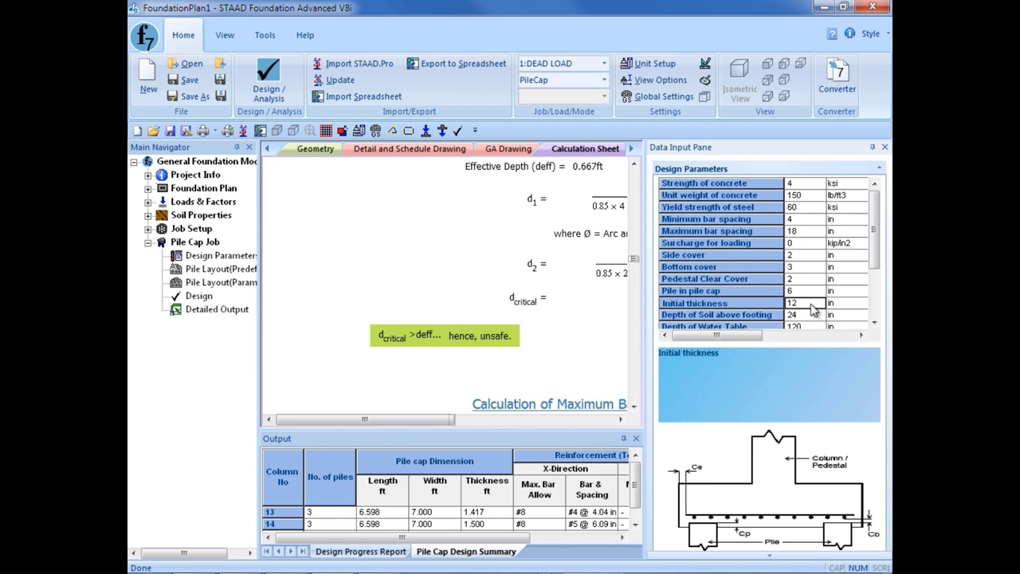
key(BackSpace)
text(8)
click(814, 292)
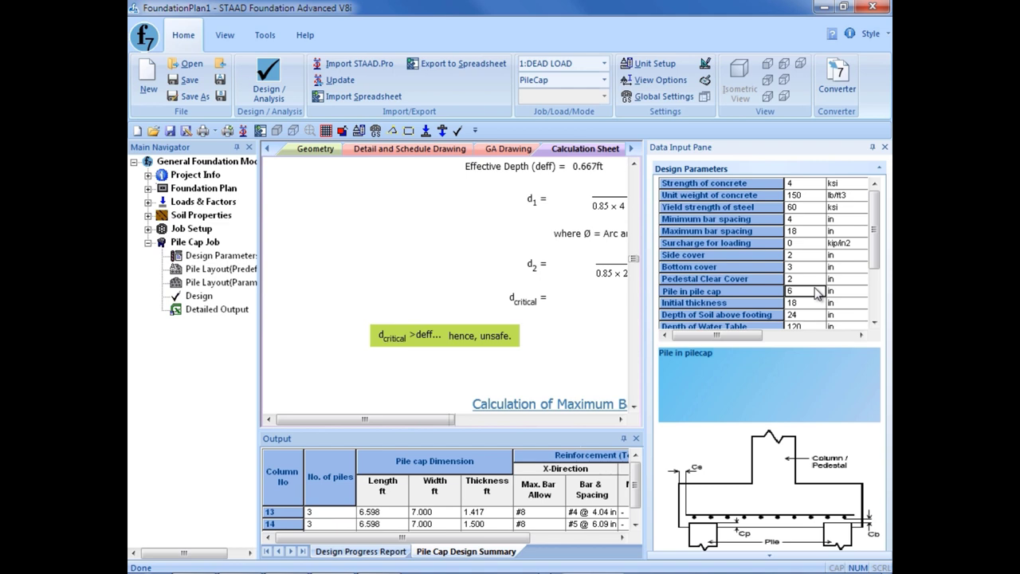
- Save the project and rerun the pile cap design
click(189, 82)
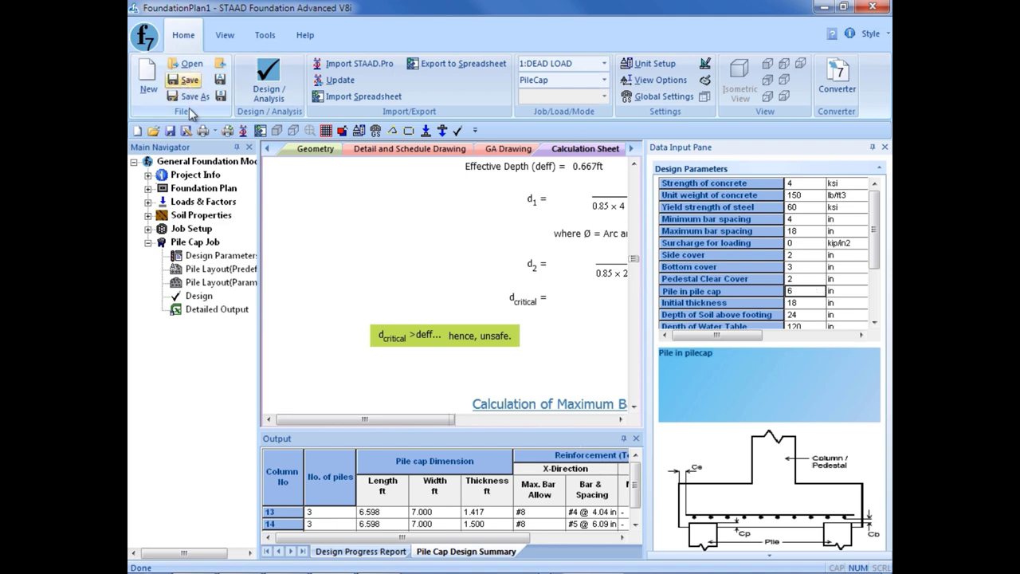
click(197, 304)
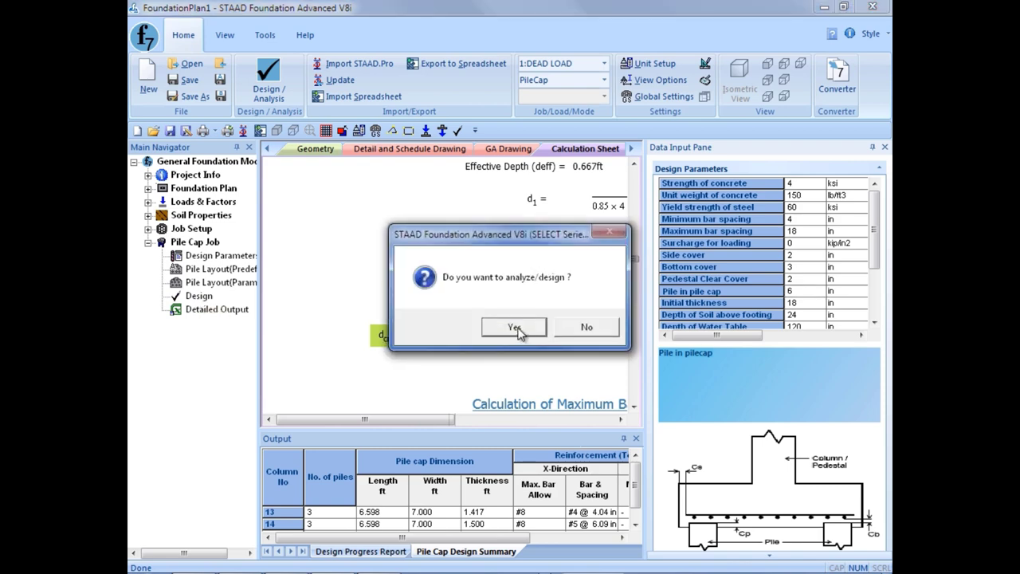
click(514, 328)
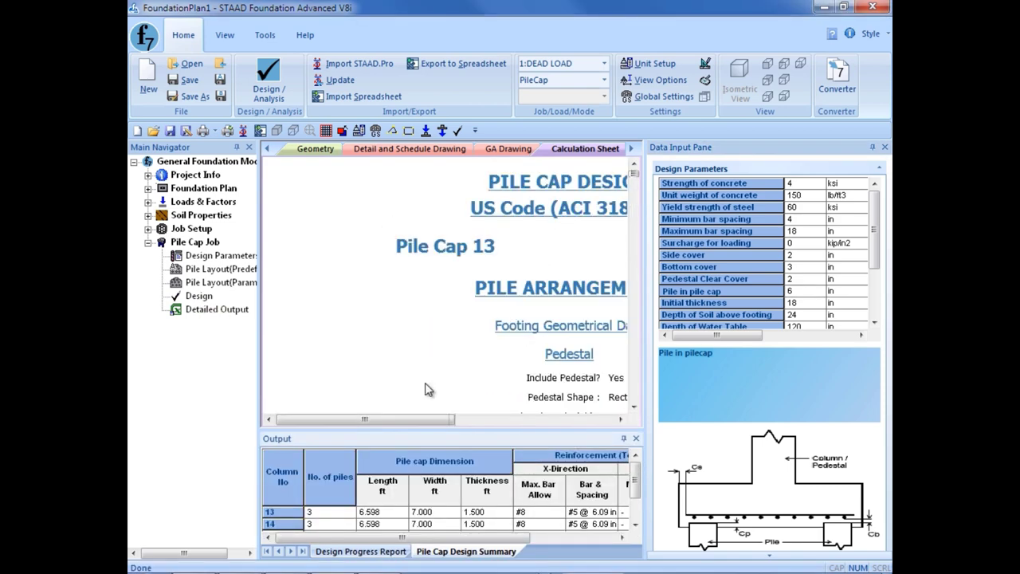
- Widen the calculation sheet view and go through Pile Cap 13's pile data, load combinations and column loads
drag(381, 418, 412, 418)
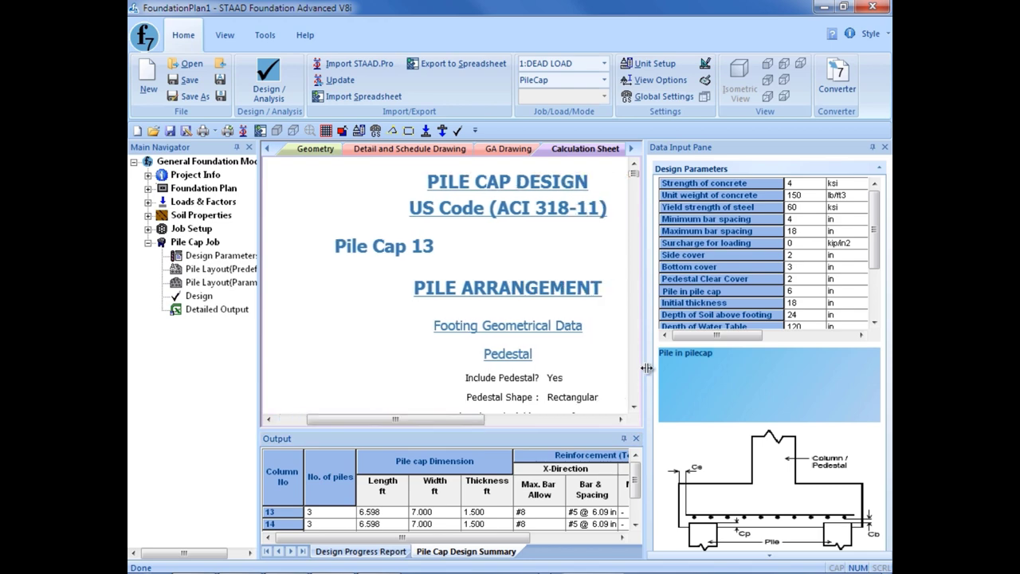
drag(647, 368, 753, 369)
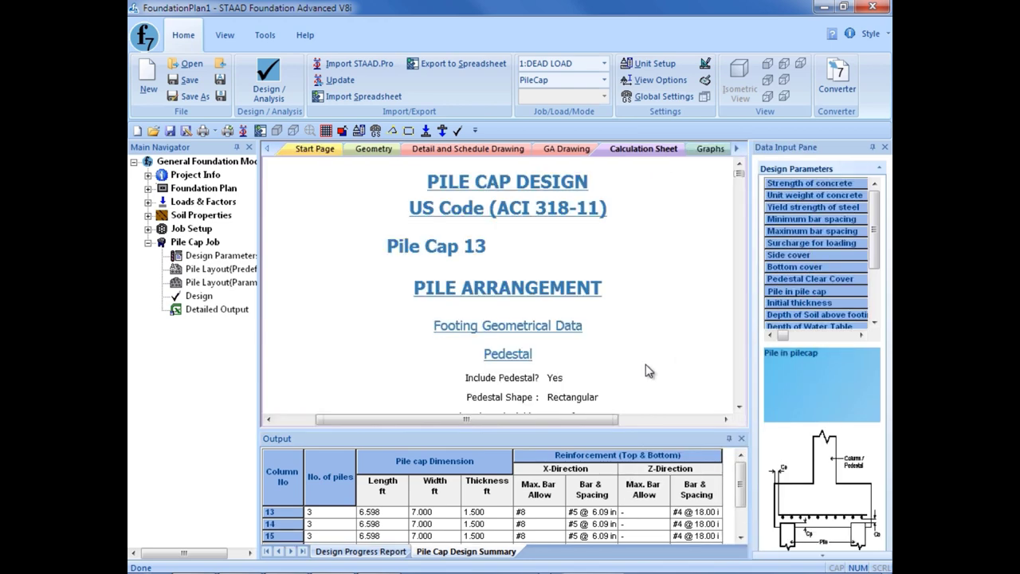
scroll(654, 365, down, 10)
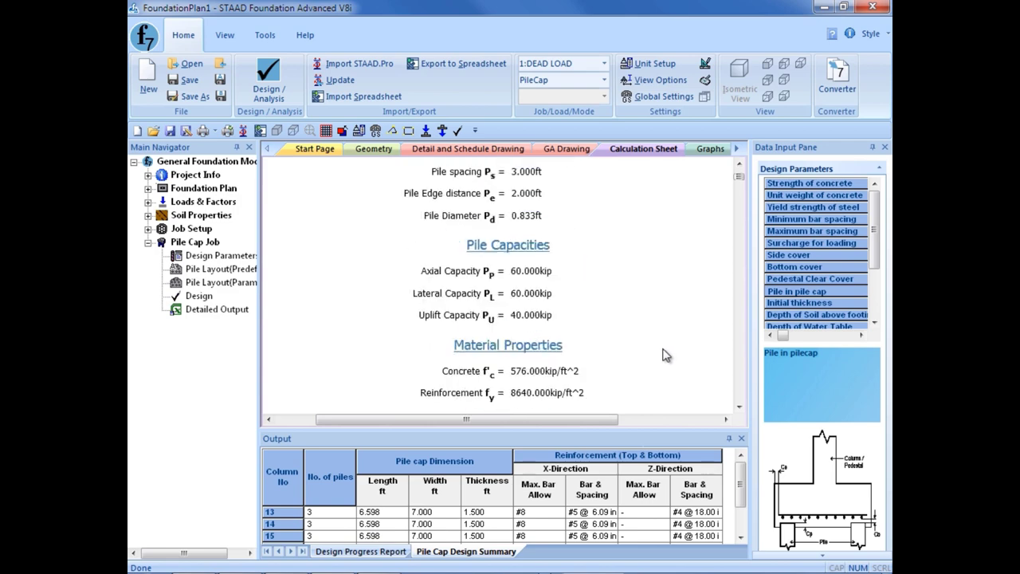
scroll(665, 355, down, 15)
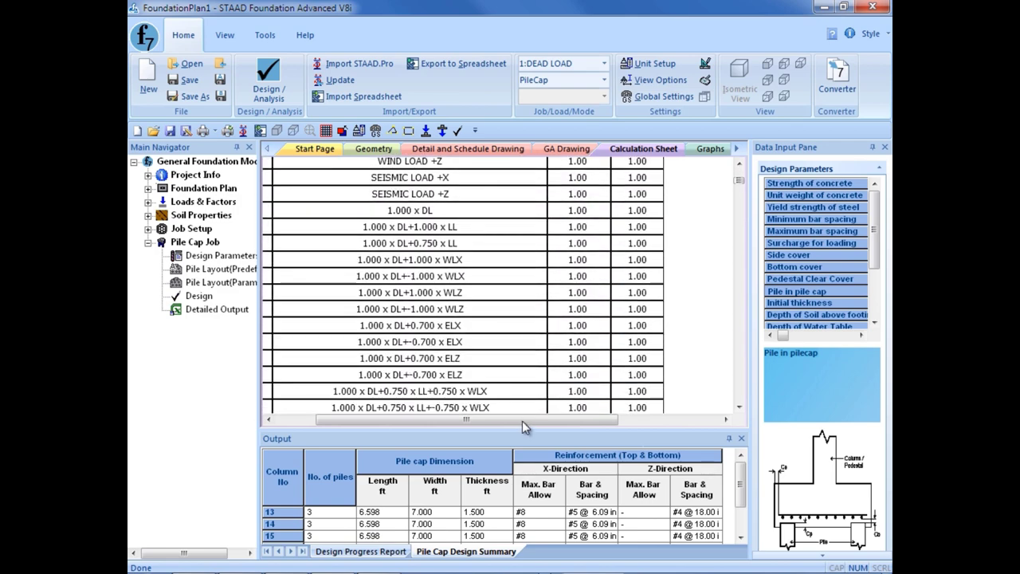
drag(522, 420, 503, 419)
scroll(538, 349, down, 8)
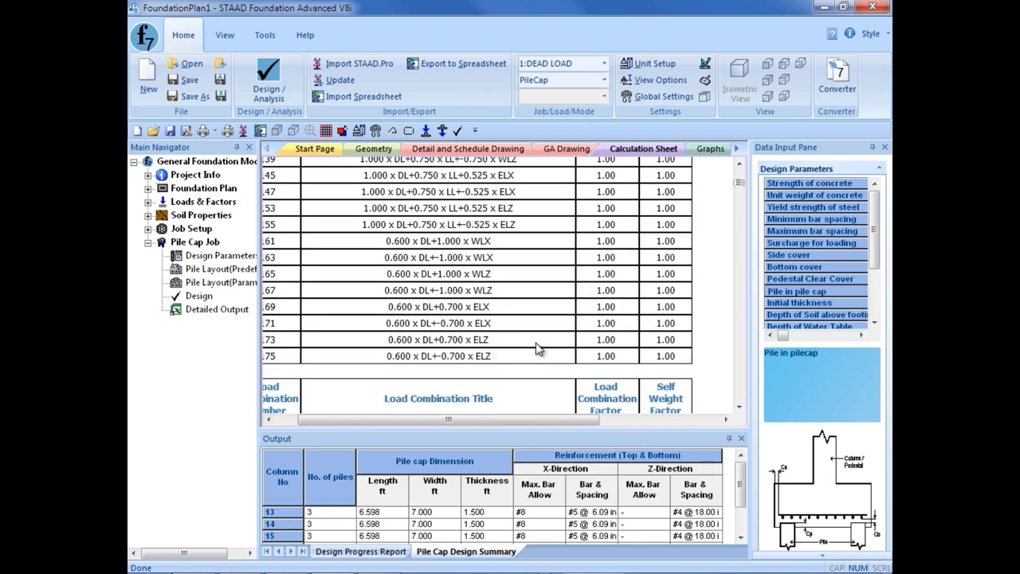
scroll(539, 348, down, 20)
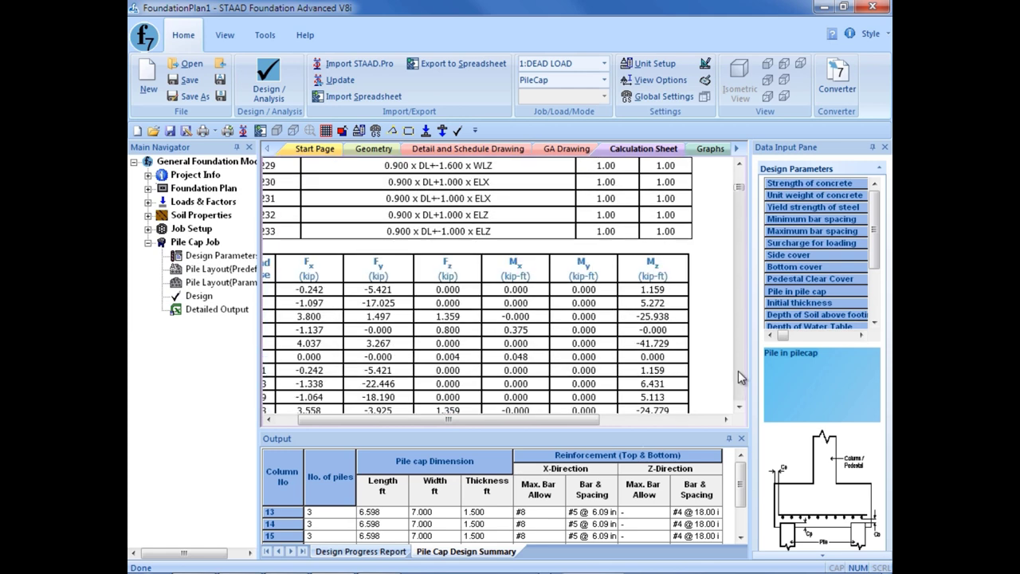
scroll(740, 378, down, 15)
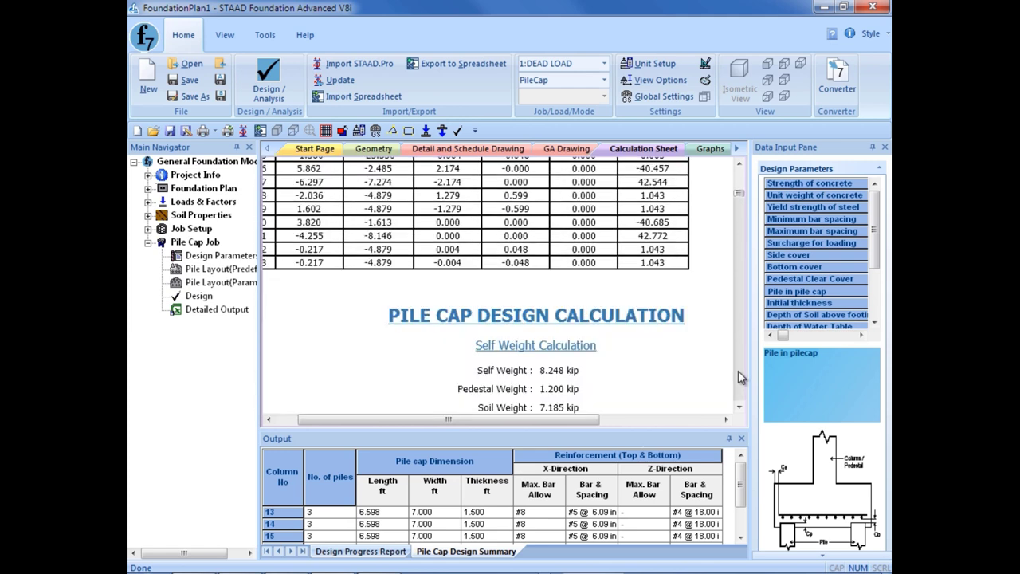
- Examine the pile cap thickness, two-way shear and corner-pile punching shear checks for Pile Cap 13
scroll(678, 347, down, 15)
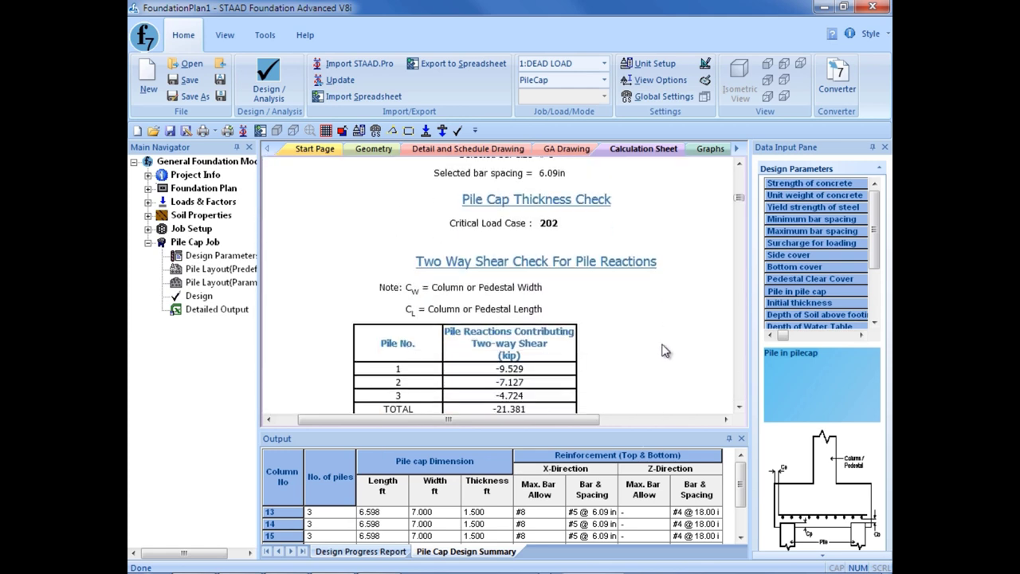
scroll(666, 350, down, 15)
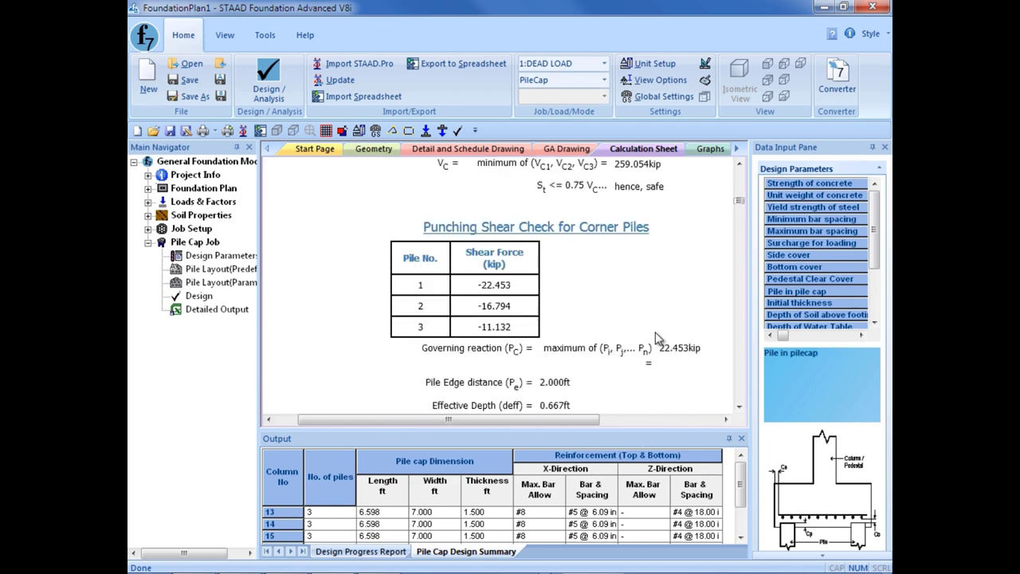
scroll(655, 339, down, 5)
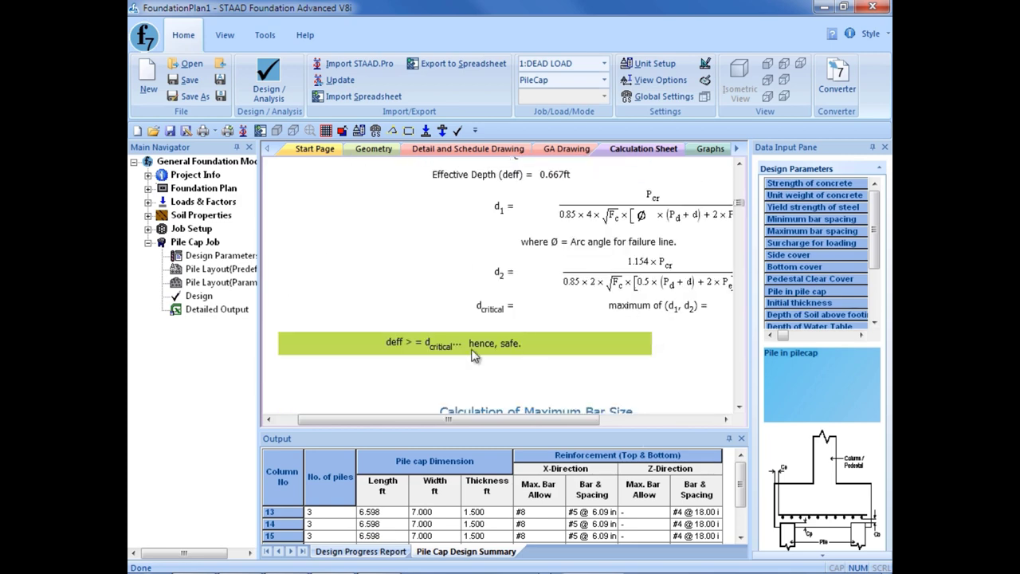
drag(472, 357, 380, 346)
click(448, 364)
- Review the maximum bar size, reinforcement selection and pedestal shear and strength calculations for the redesigned Pile Cap 13
scroll(448, 360, down, 2)
scroll(449, 359, down, 15)
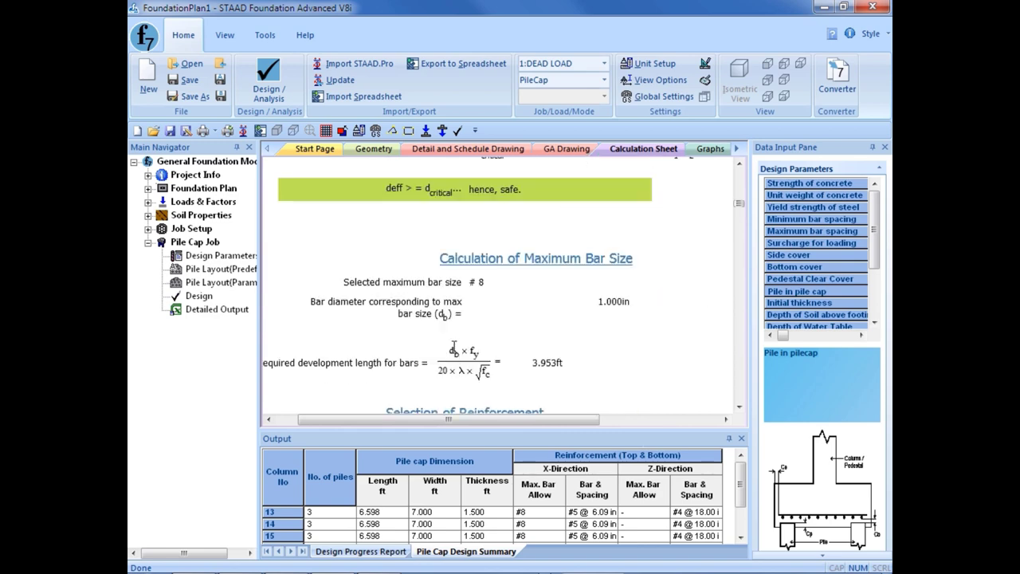
scroll(451, 337, down, 6)
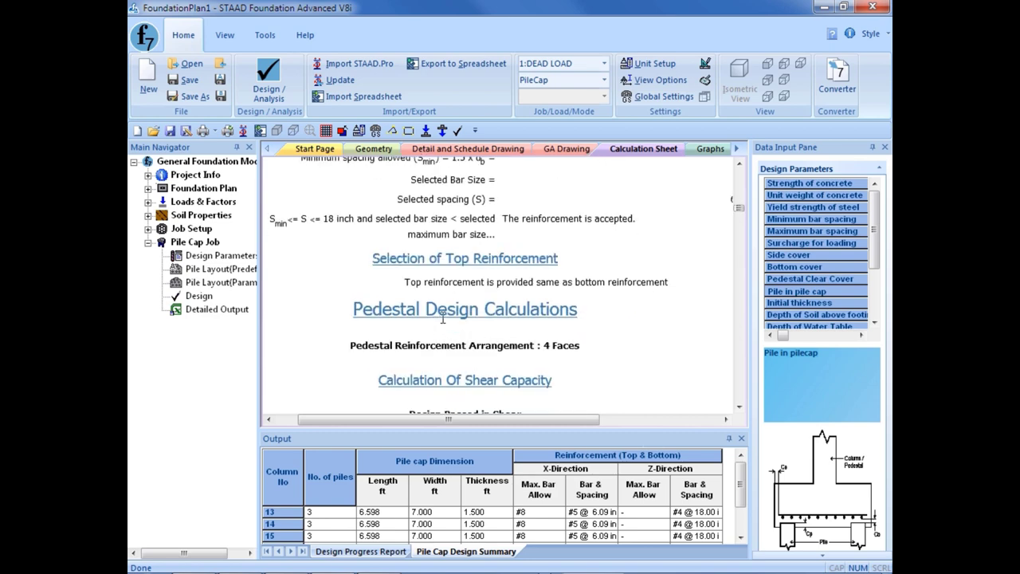
scroll(446, 339, down, 3)
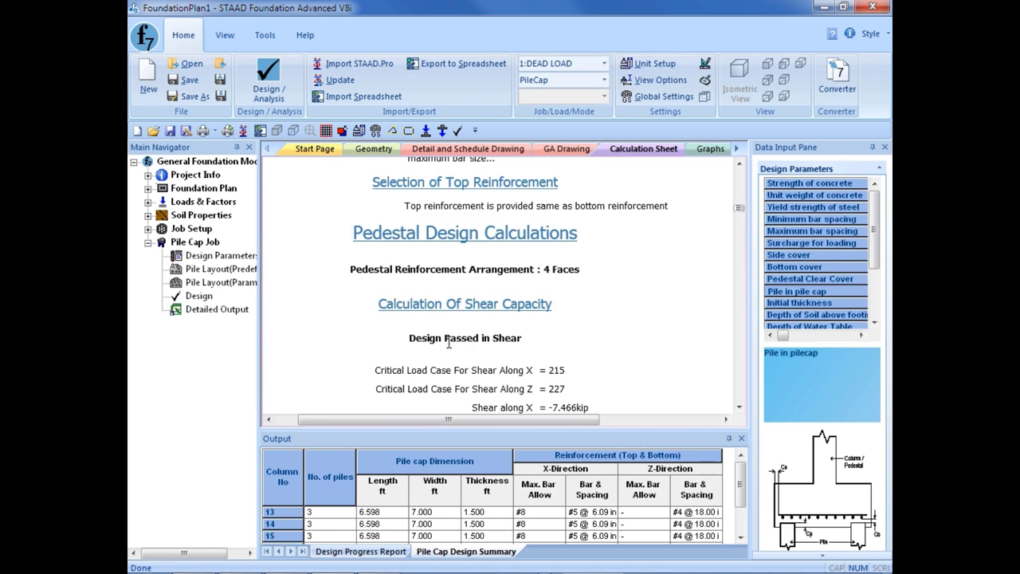
scroll(449, 342, down, 19)
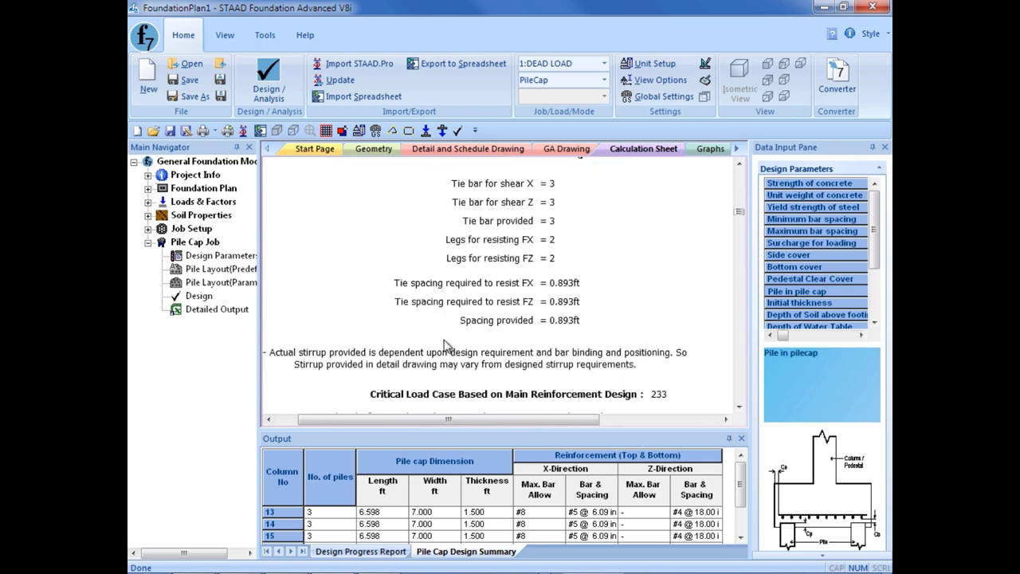
scroll(445, 343, down, 20)
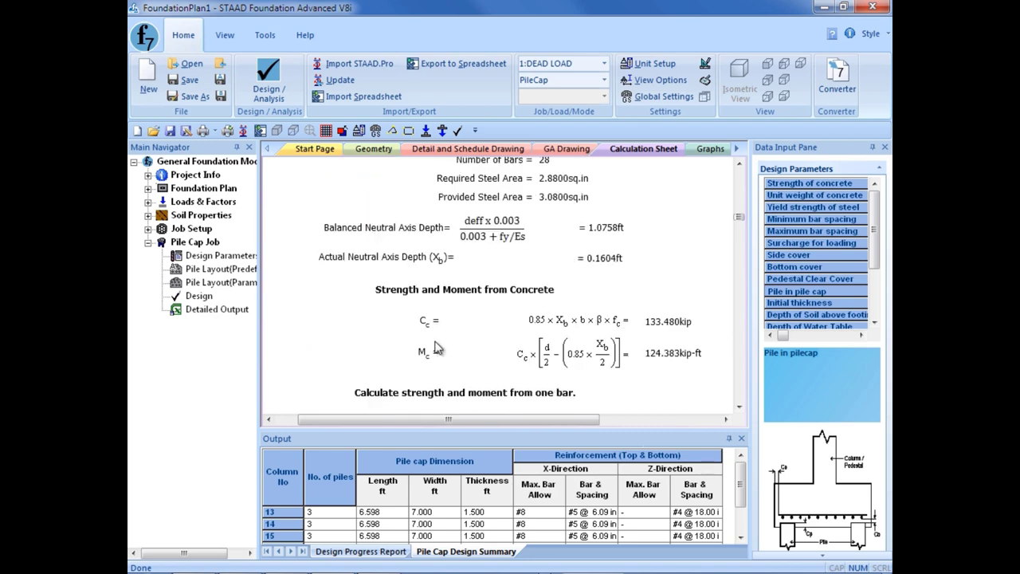
scroll(437, 348, down, 20)
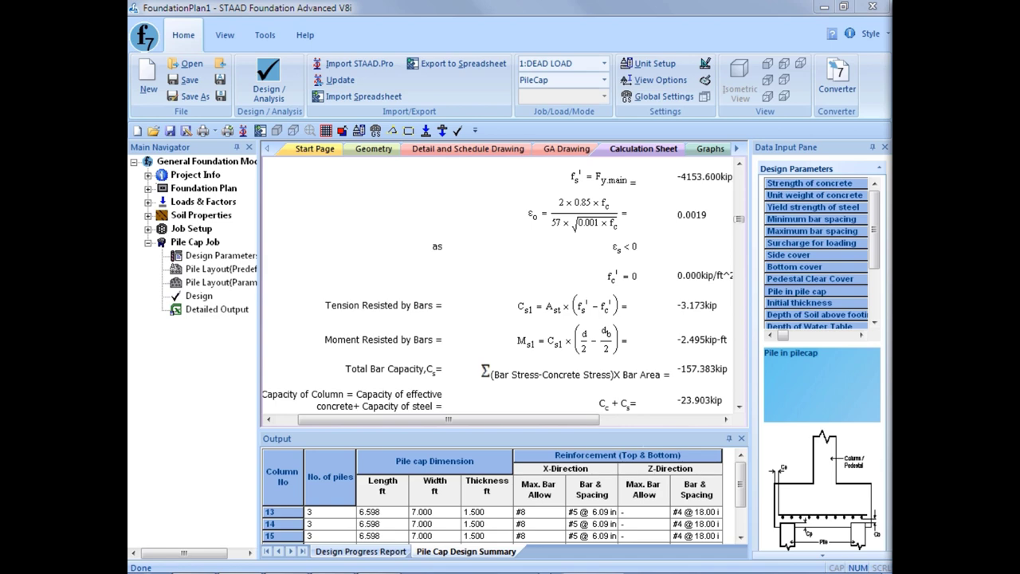
- Show the detail drawing for footing 13 among the detail and schedule drawings
click(425, 153)
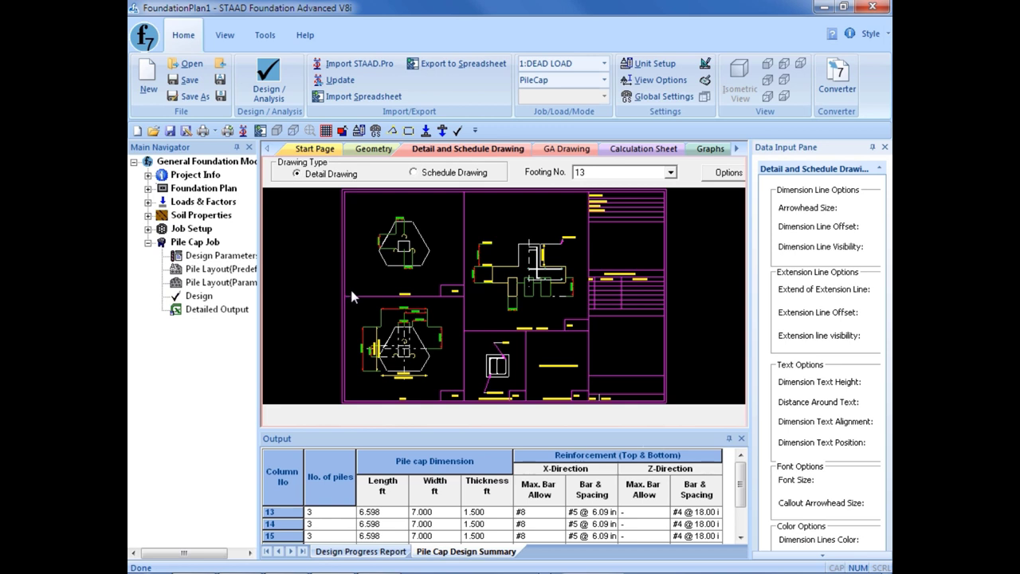
click(600, 174)
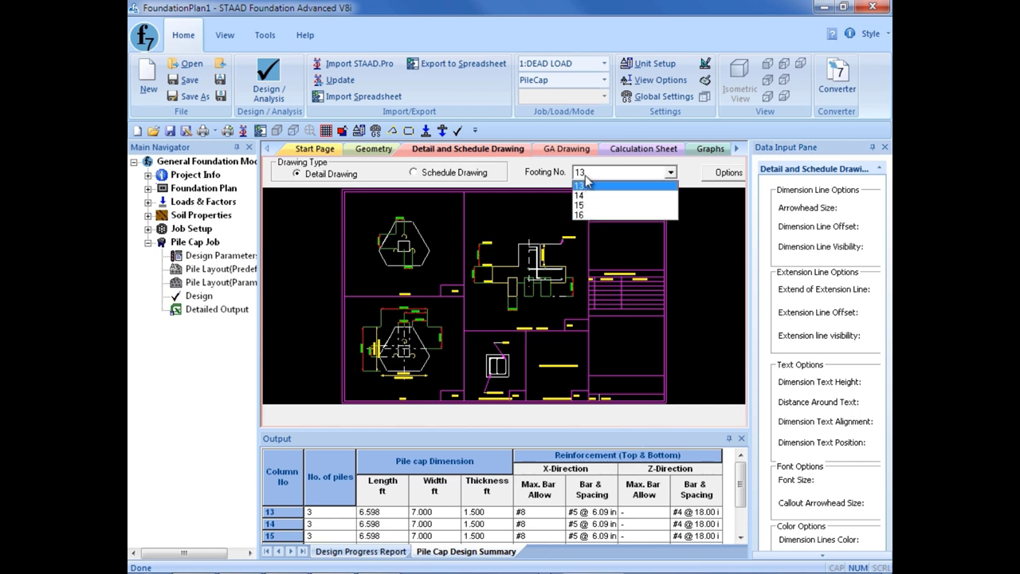
click(587, 182)
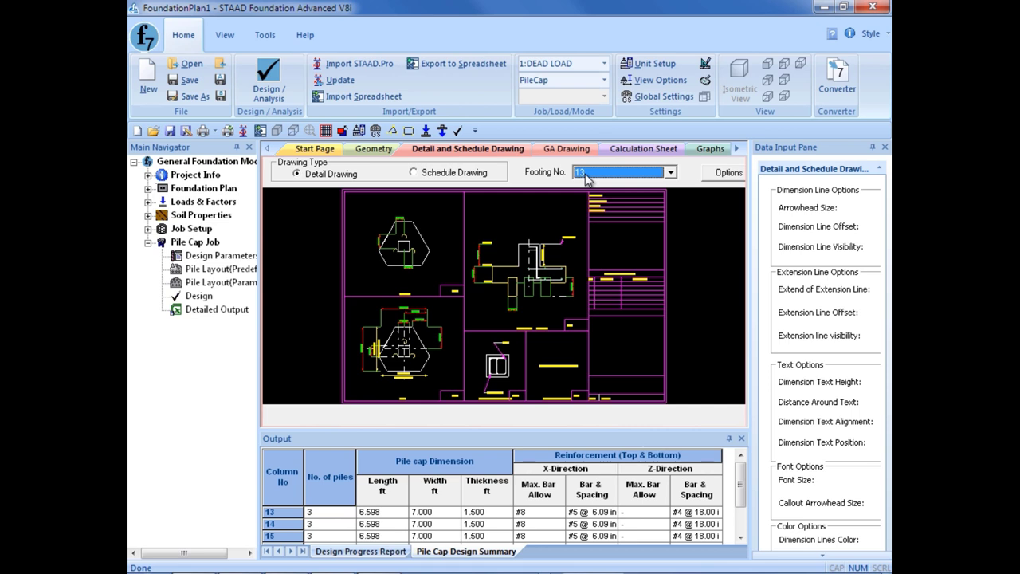